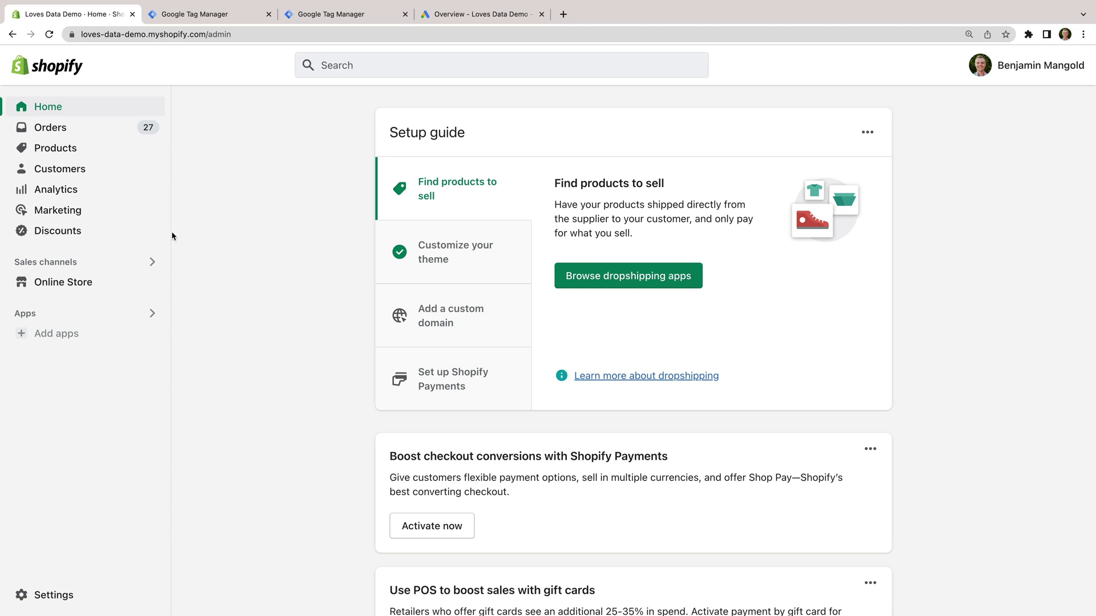
Check the Debut theme's theme.liquid for the Google Tag Manager snippet, then return to Themes
click(115, 279)
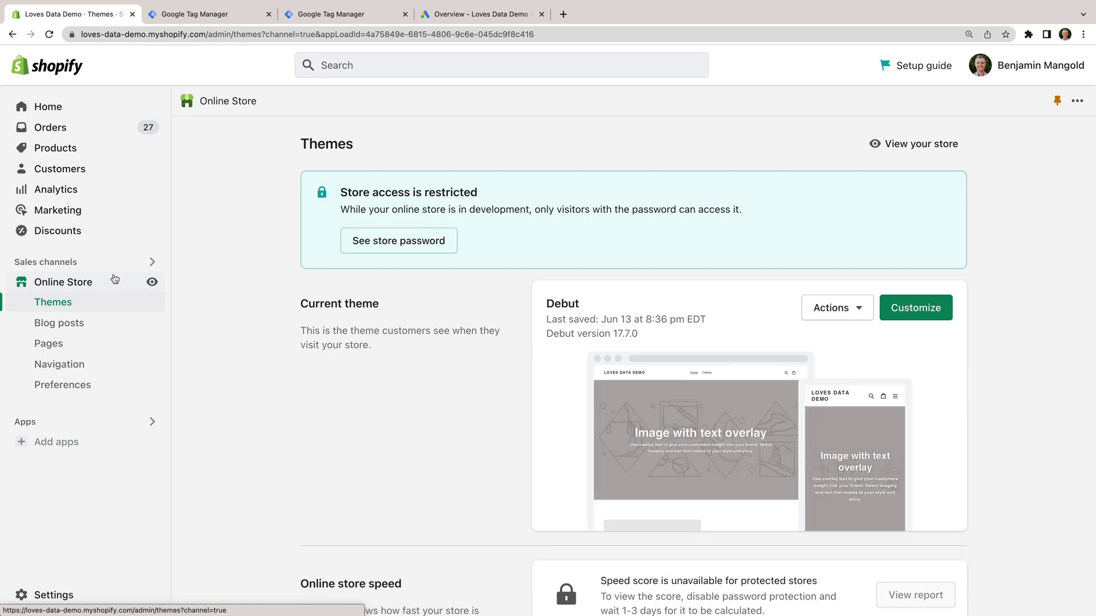
click(827, 316)
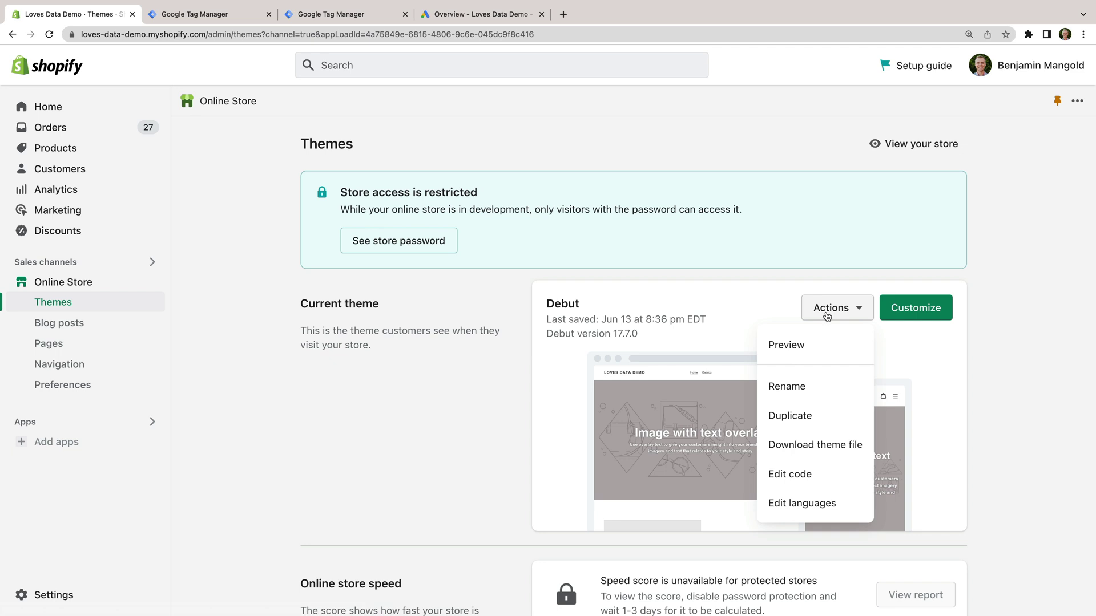
click(803, 476)
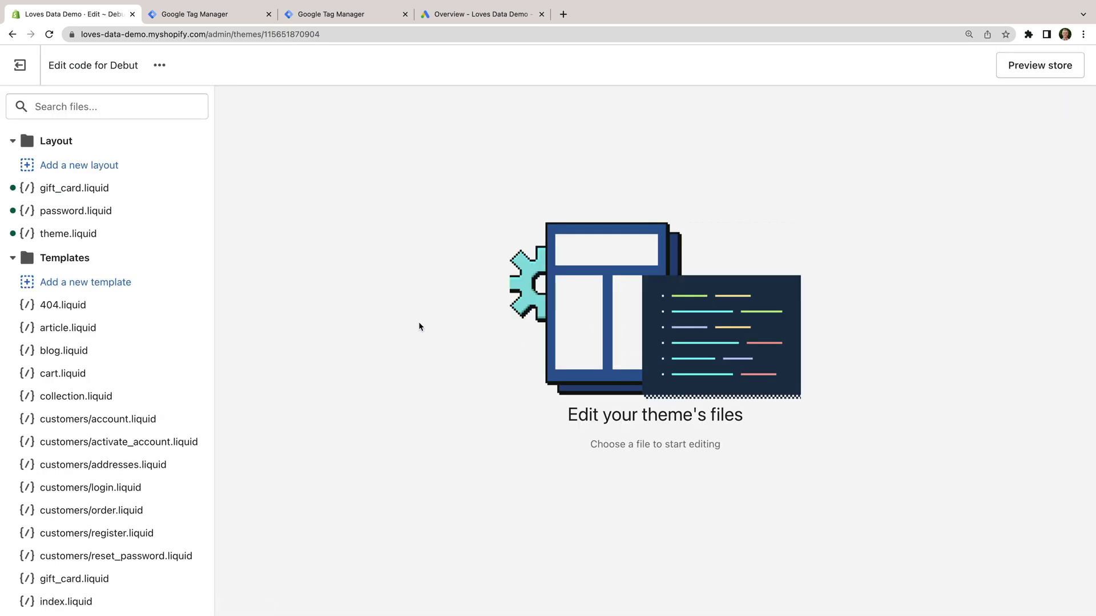
click(109, 243)
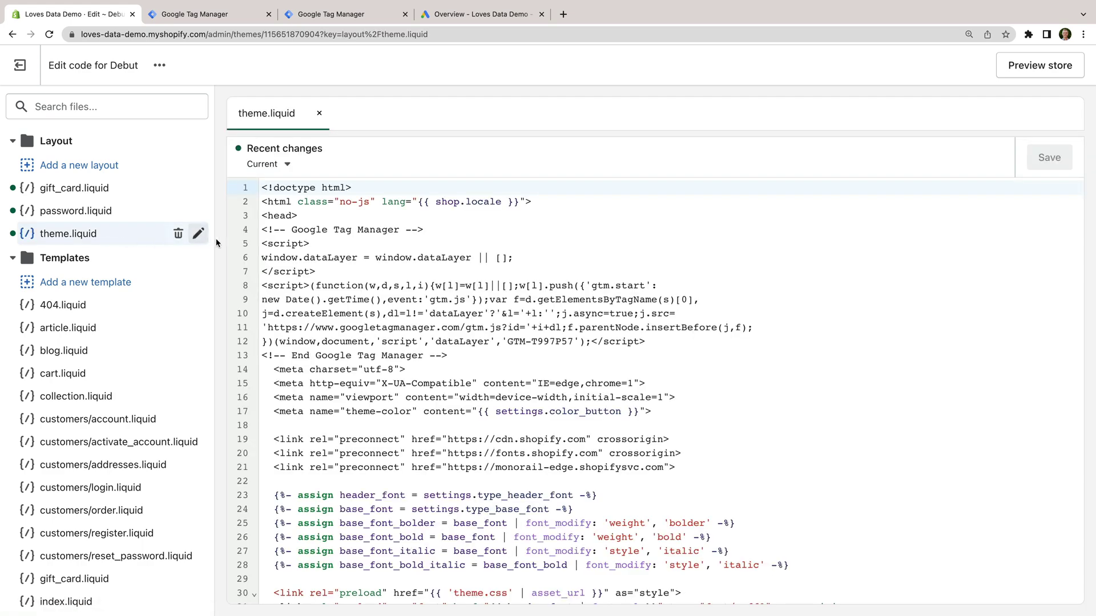
drag(263, 230, 503, 354)
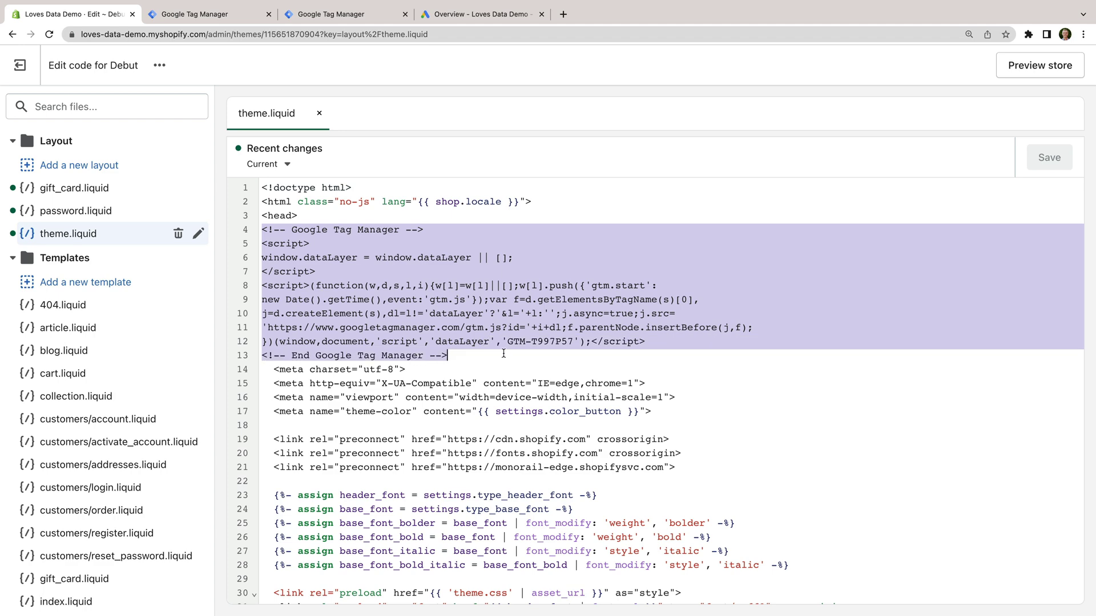
click(20, 65)
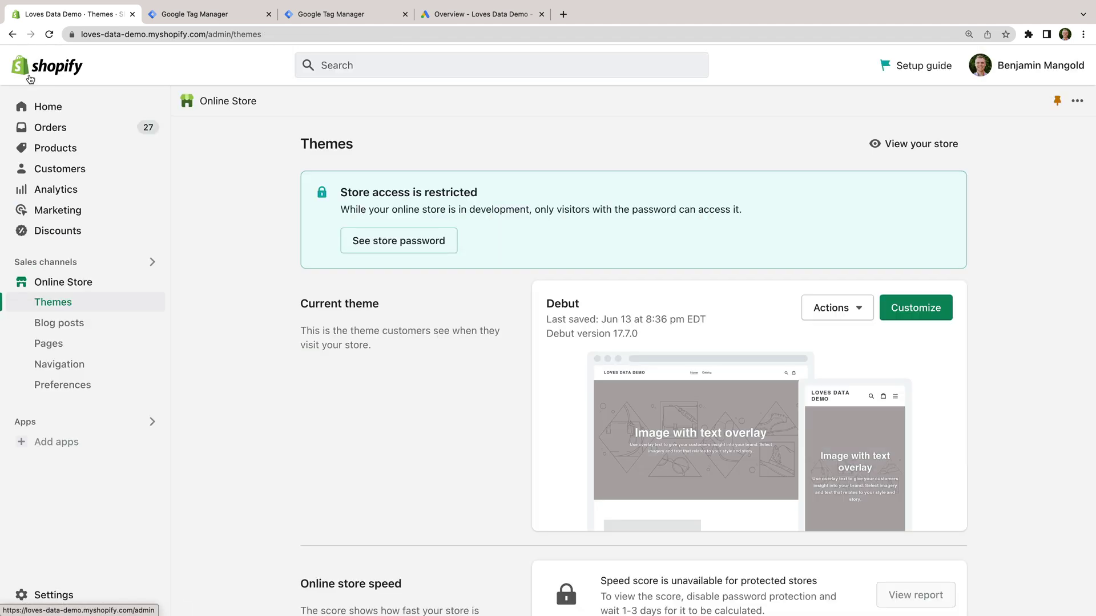
In Checkout and accounts settings, highlight the Additional scripts' purchase dataLayer push and GTM snippet
click(72, 605)
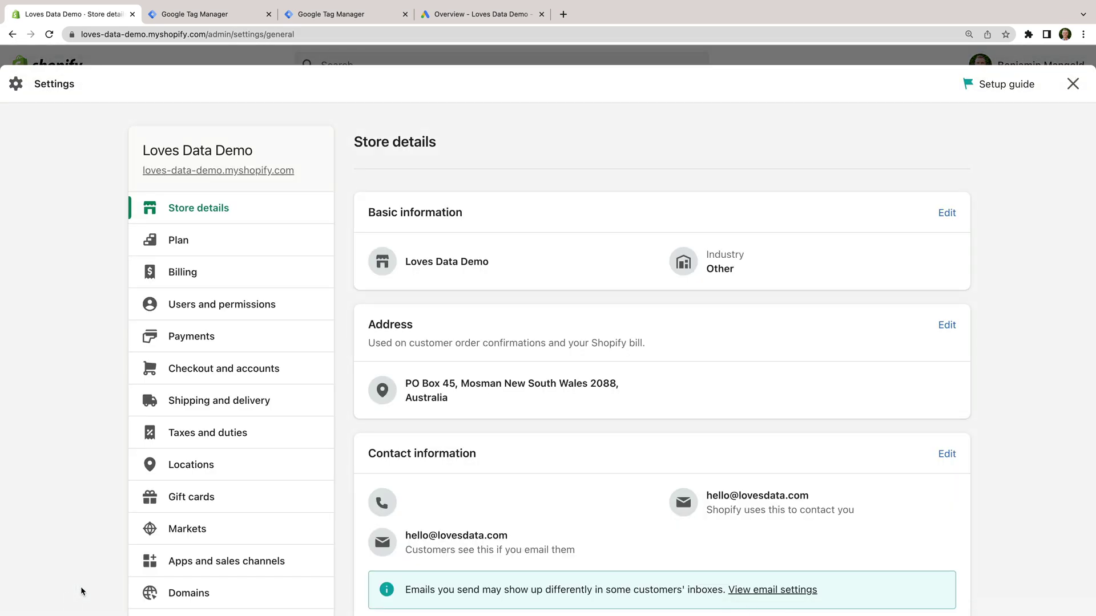
click(255, 372)
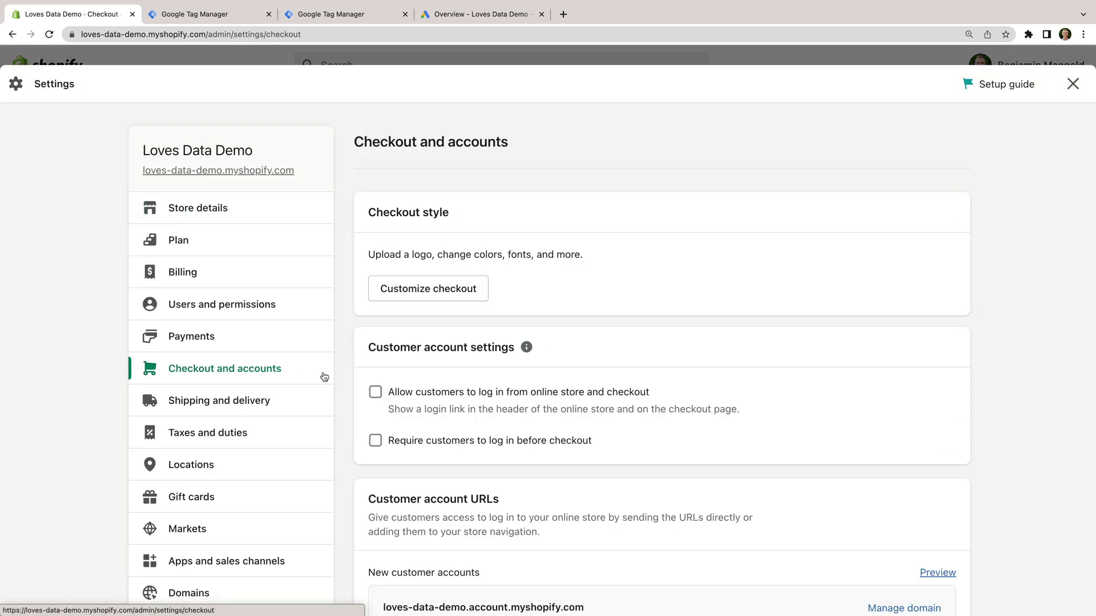
scroll(465, 383, down, 12)
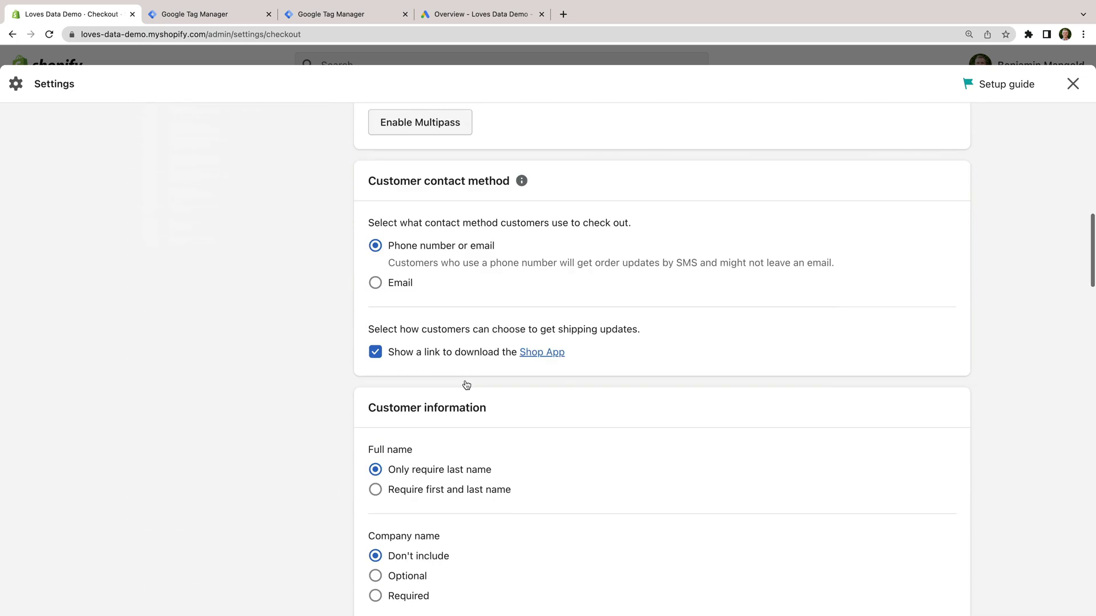
scroll(467, 385, down, 20)
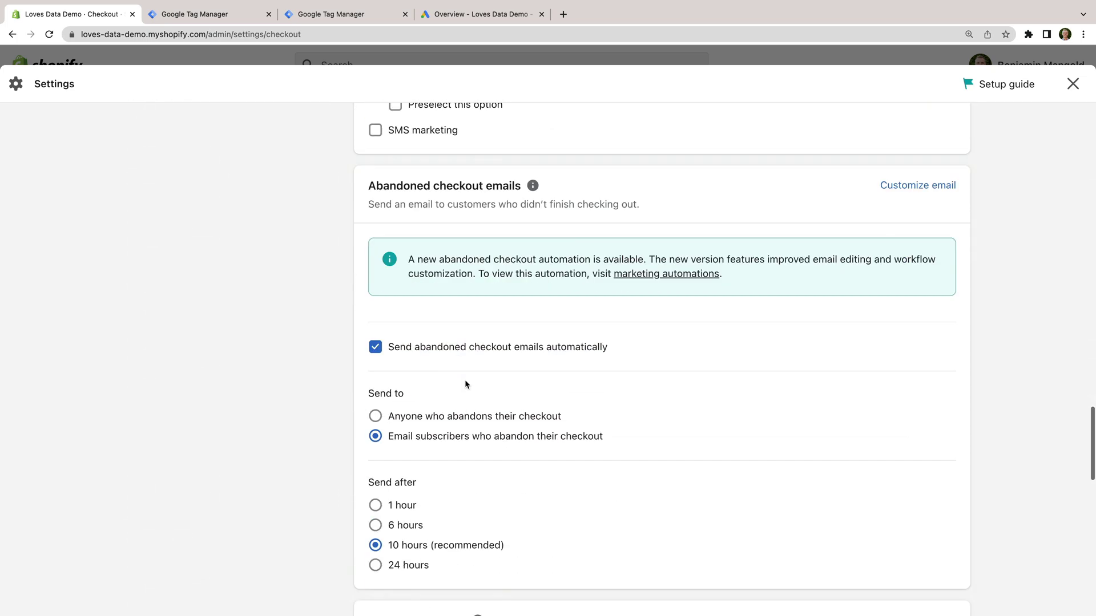
scroll(464, 385, down, 15)
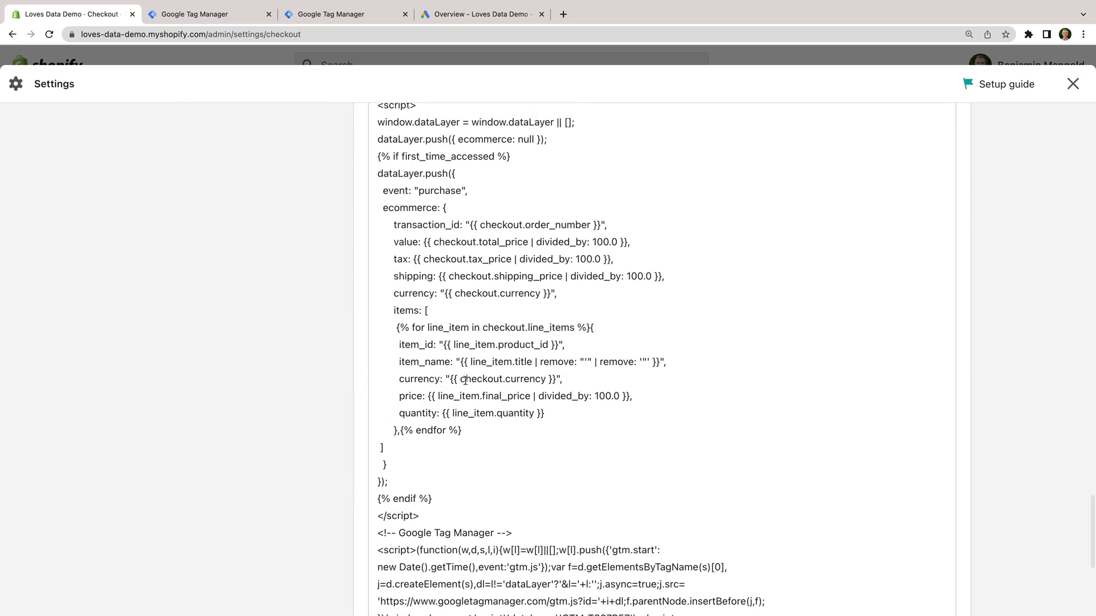
scroll(465, 381, up, 1)
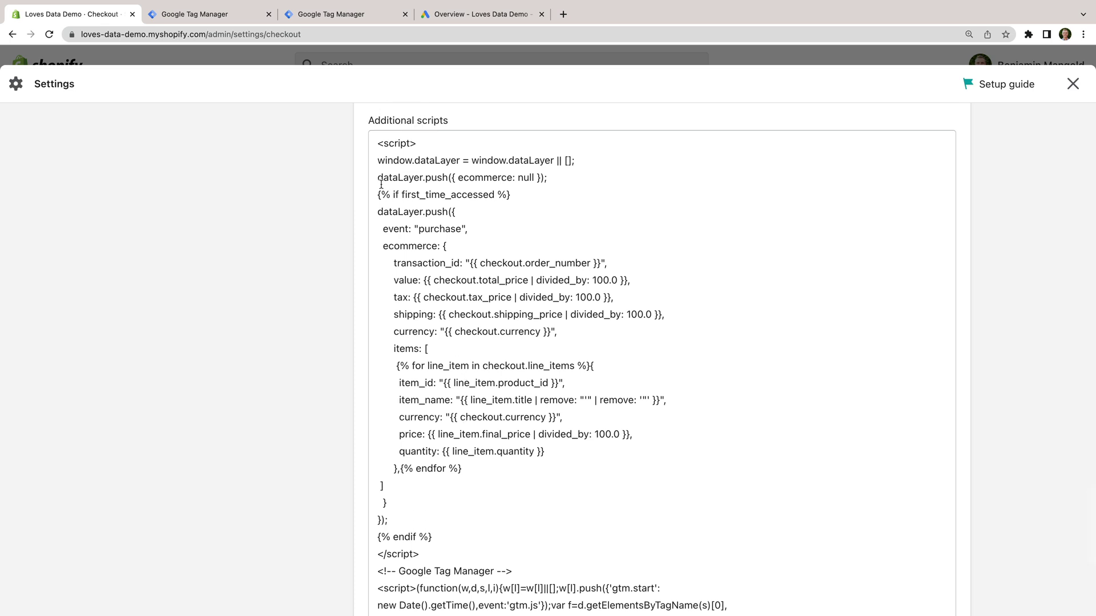
drag(377, 143, 486, 553)
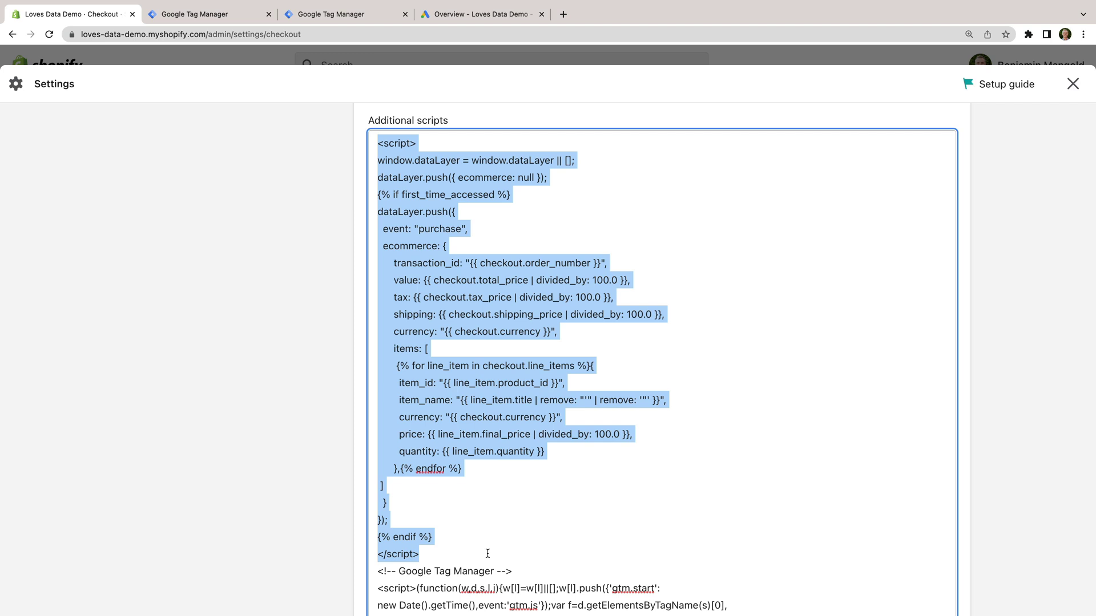
scroll(488, 553, down, 3)
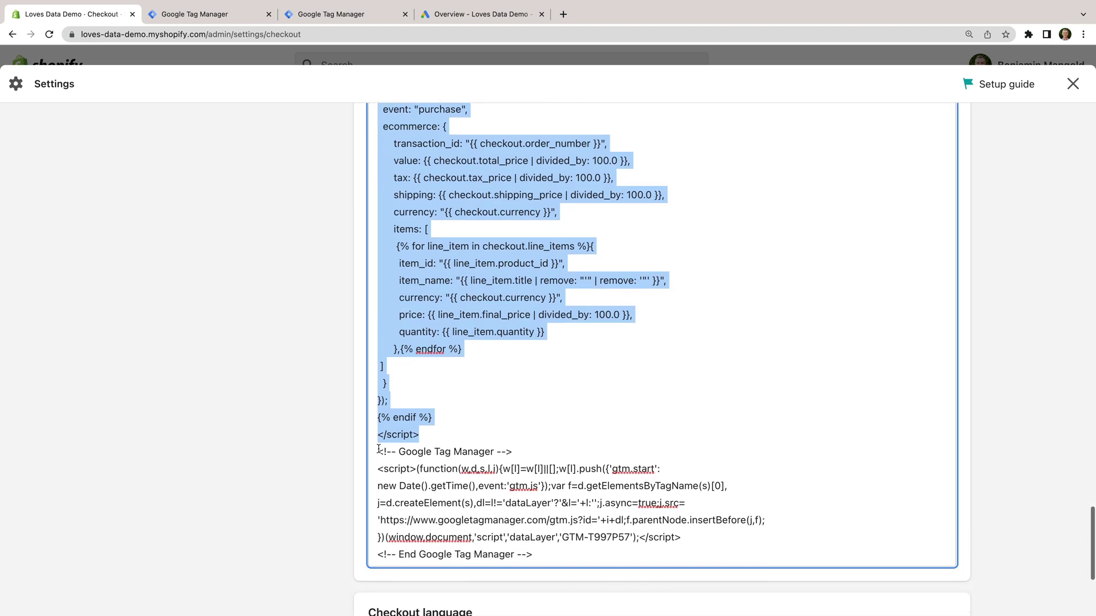
drag(379, 450, 550, 560)
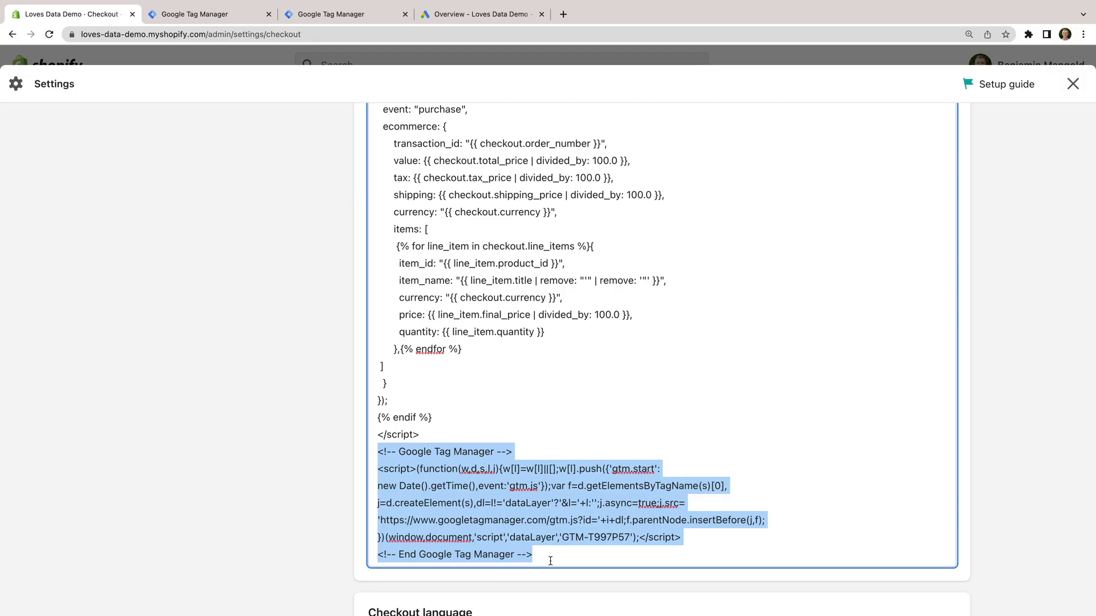
Inspect the GA4 | Ecommerce tag configuration in GA4 Shopify 2.0, then go to GA4 Shopify 3.0
click(224, 22)
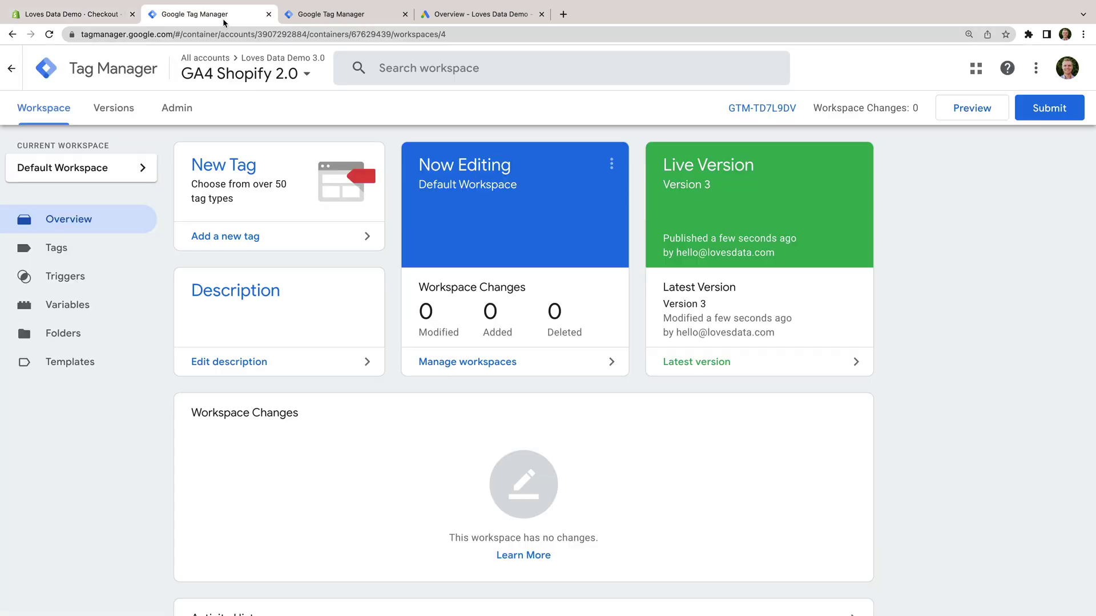
click(90, 258)
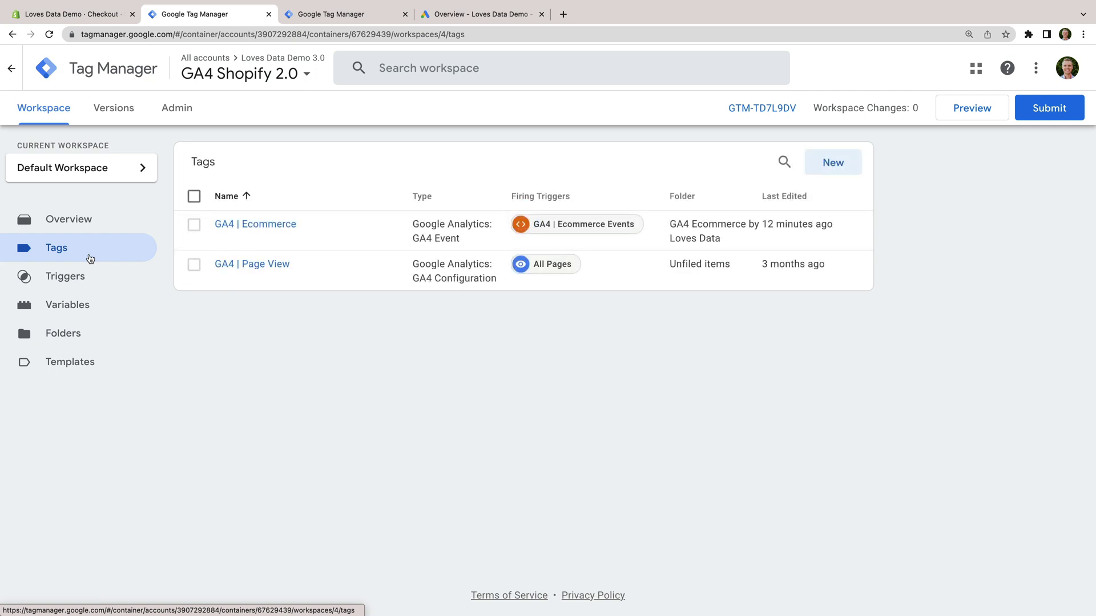
click(264, 226)
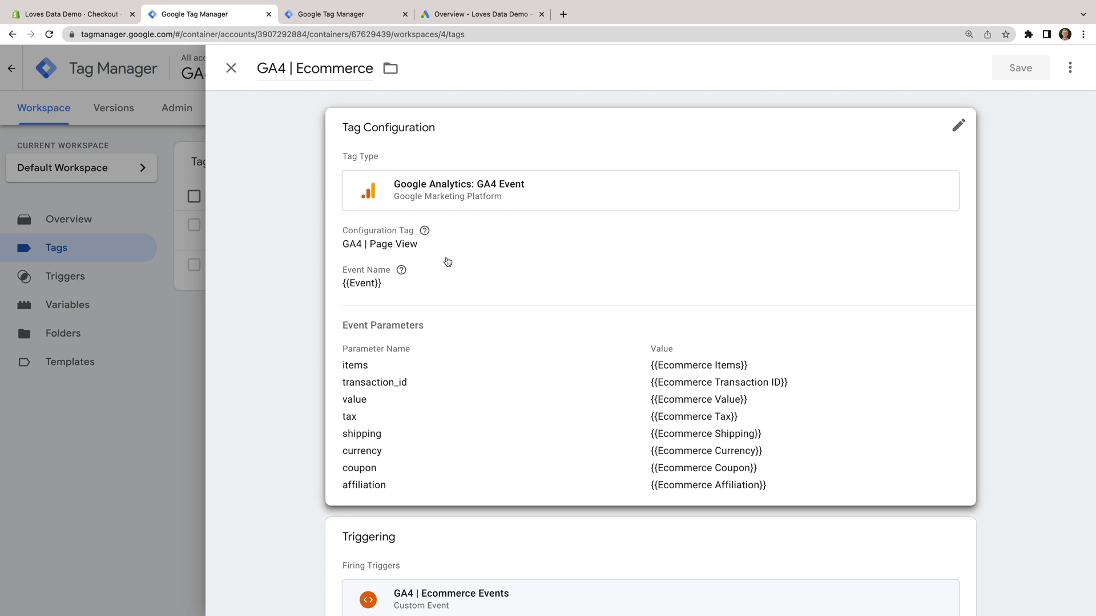
click(464, 363)
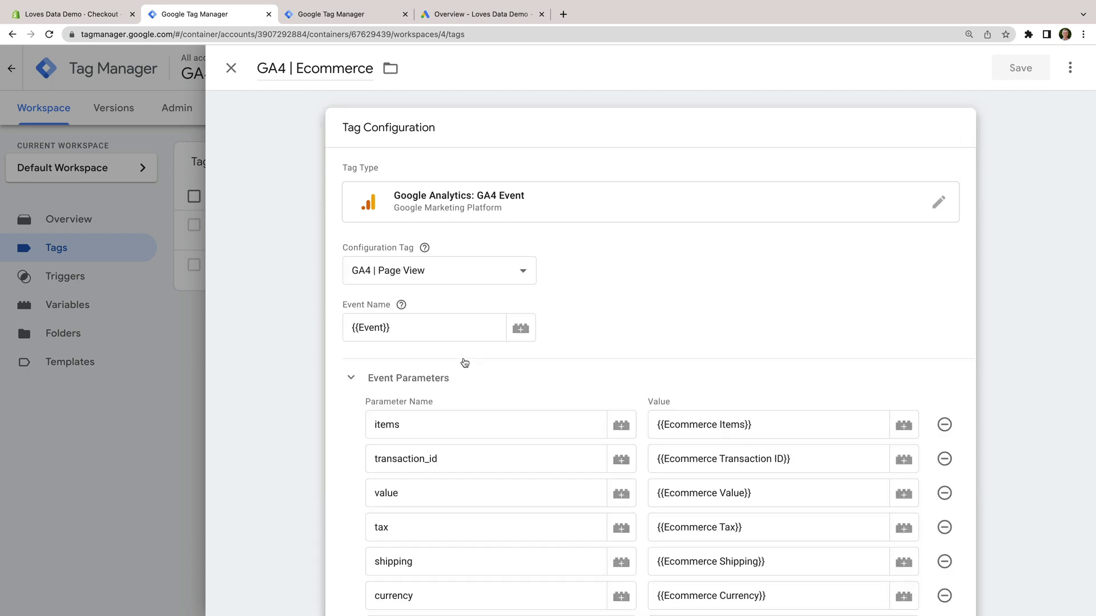
scroll(477, 372, down, 5)
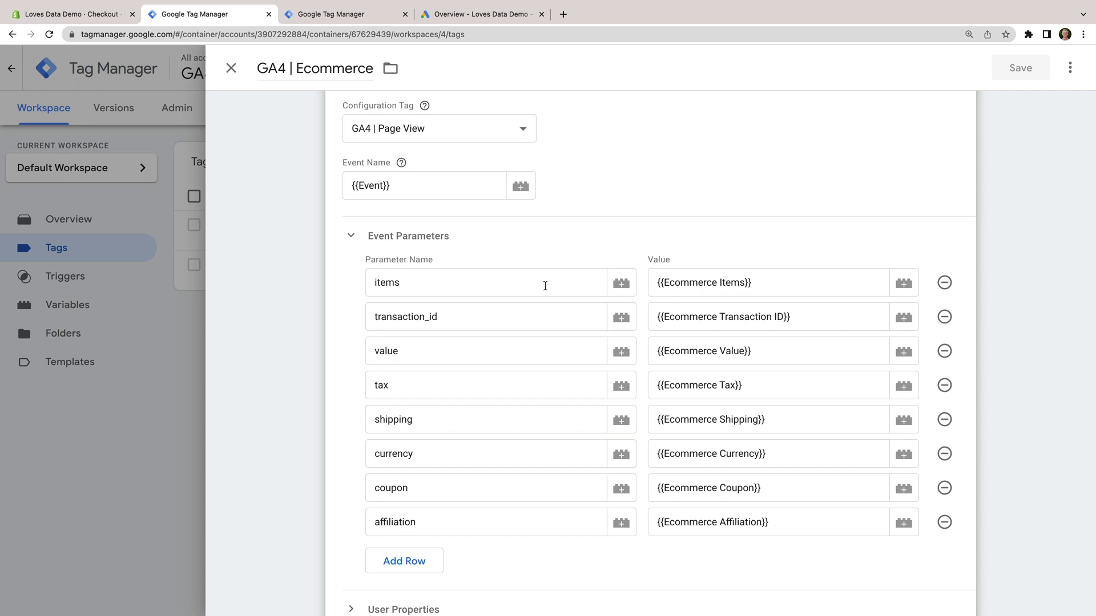
click(375, 17)
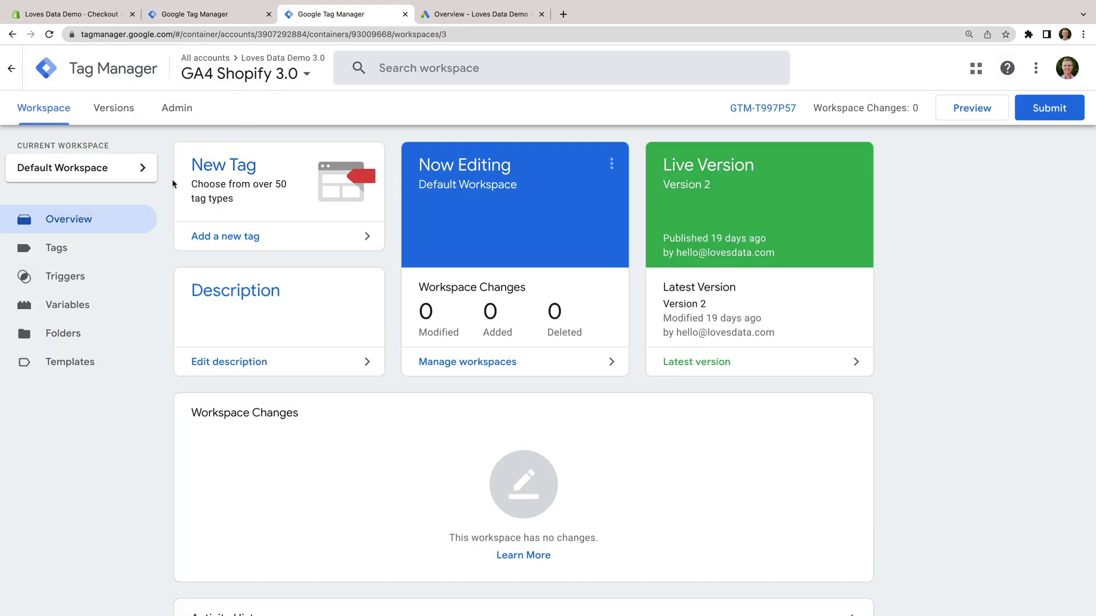
Check GA4 | Ecommerce's More Settings > Ecommerce uses the Data Layer, then close it unsaved
click(114, 248)
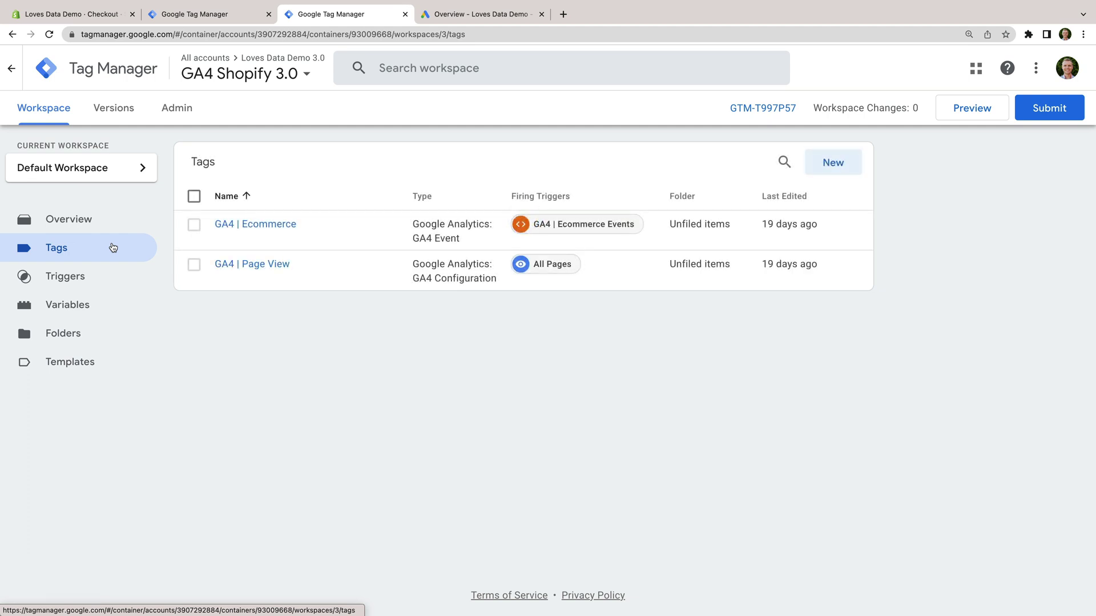
click(268, 232)
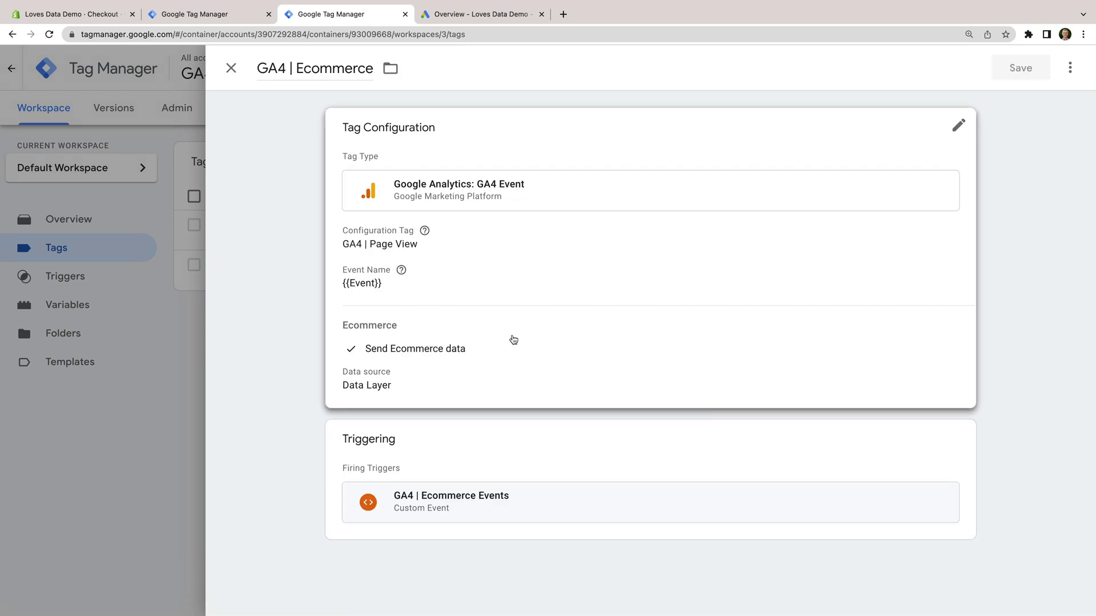
click(513, 340)
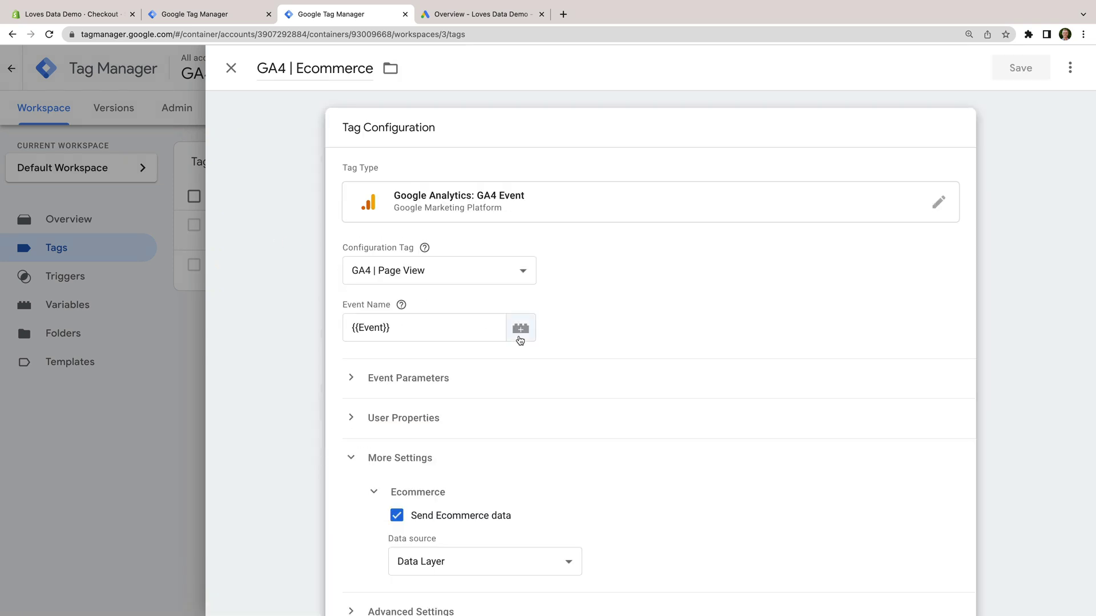
scroll(650, 392, down, 3)
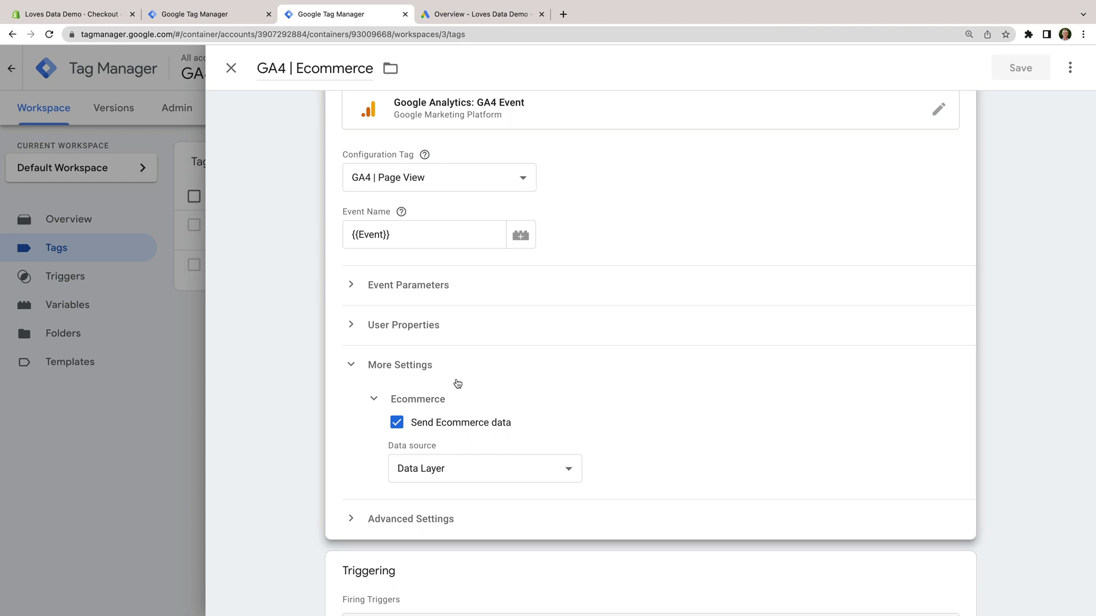
click(231, 69)
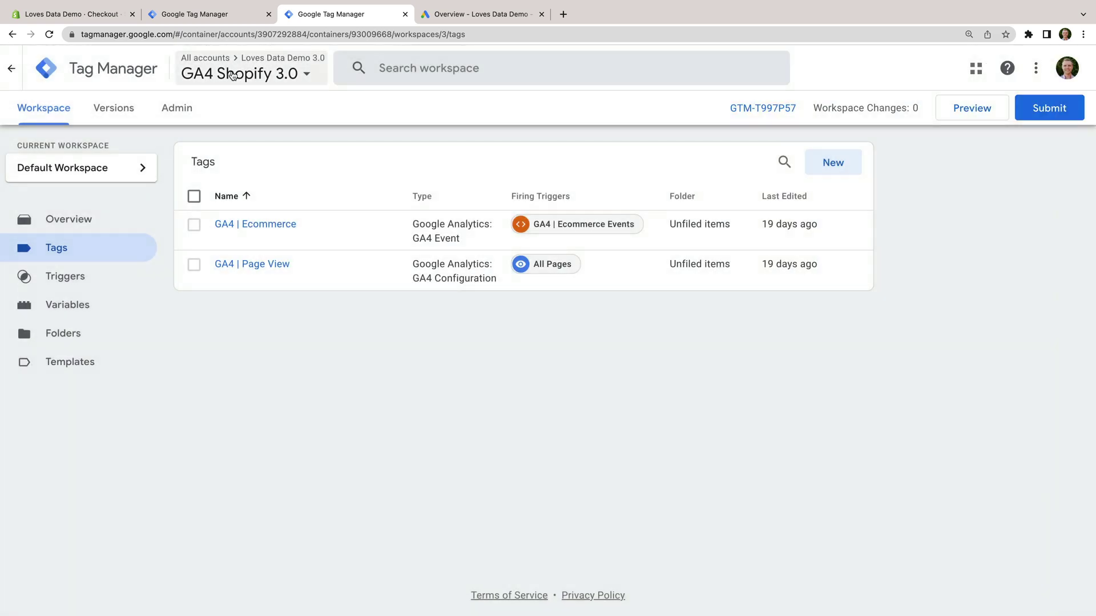
Save a new Data Layer Variable 'Ecommerce Value' with variable name ecommerce.value
click(97, 313)
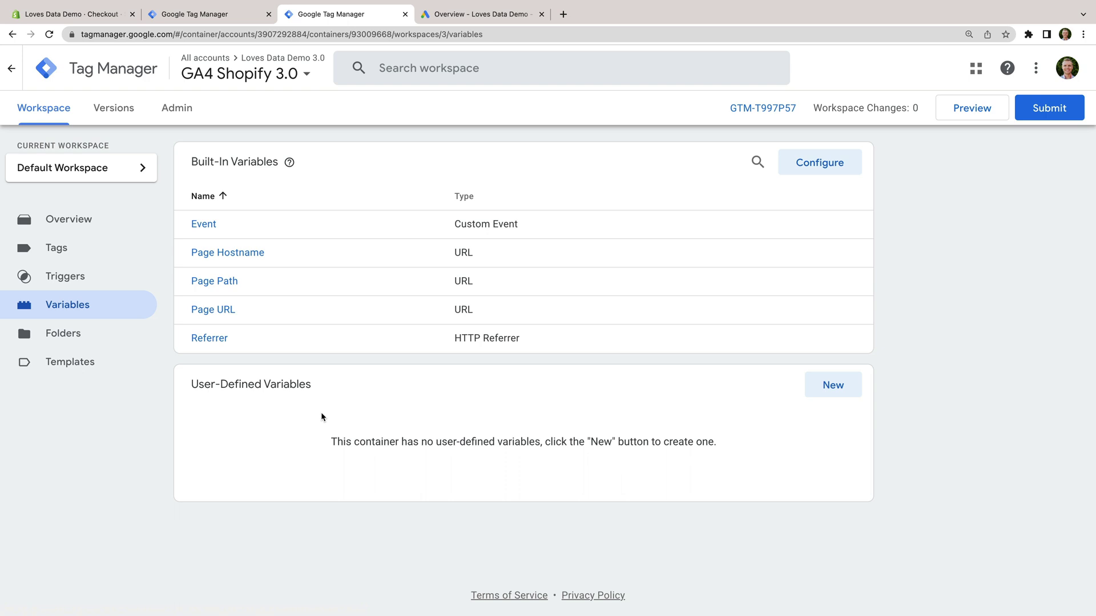
click(832, 387)
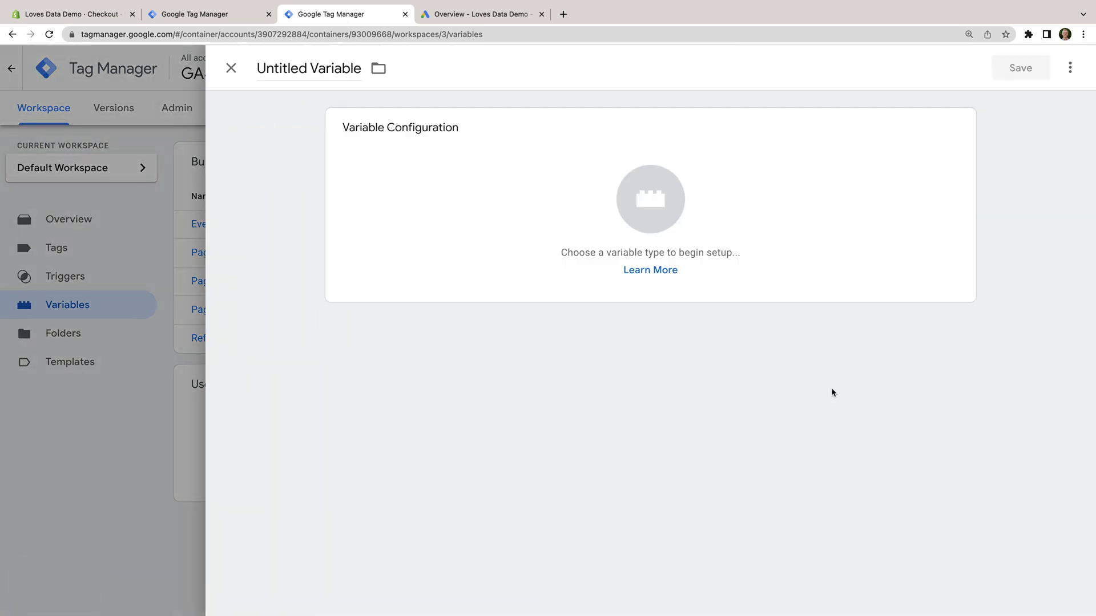
click(325, 68)
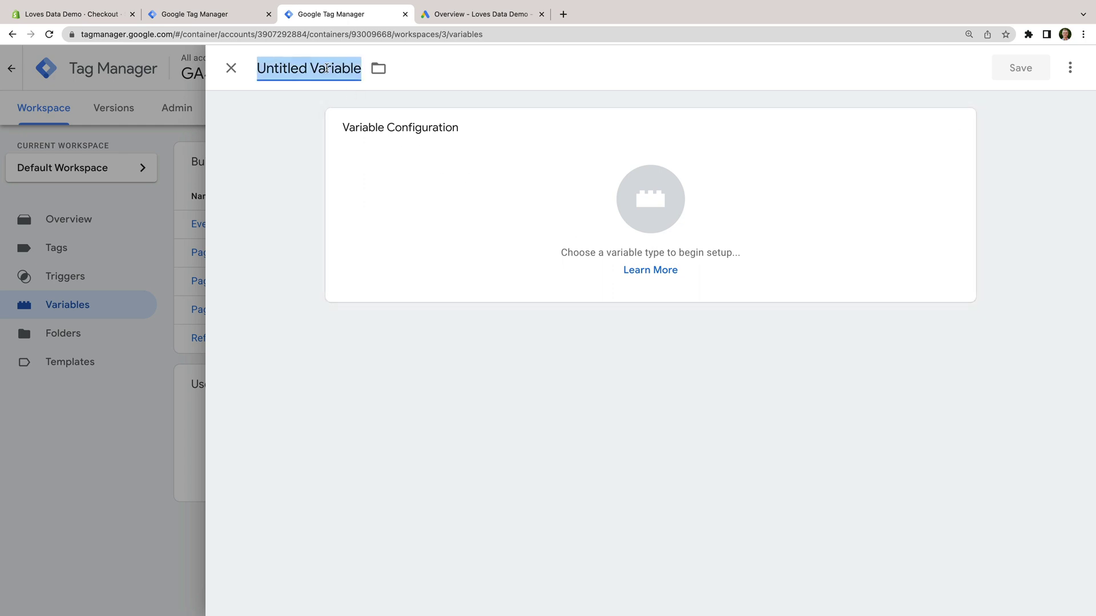
text(Ecomm)
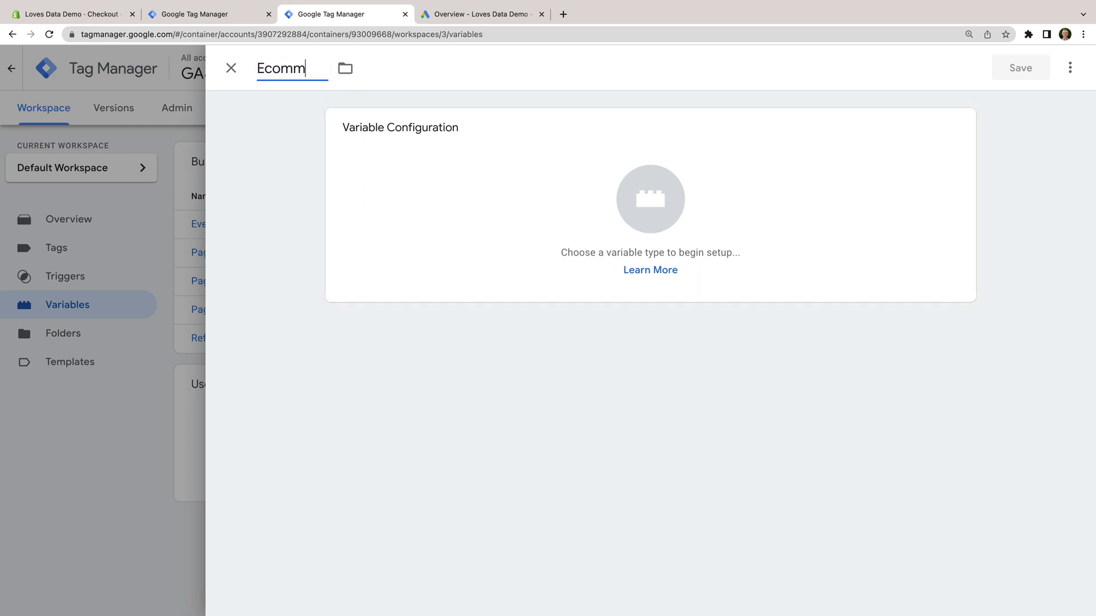
text(erce Value)
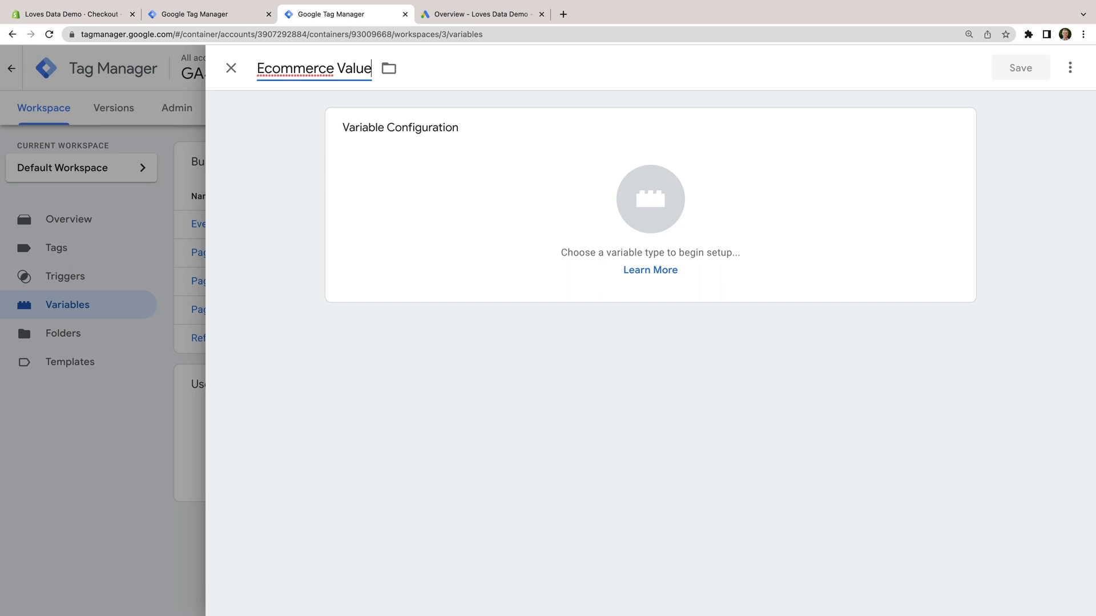
click(442, 181)
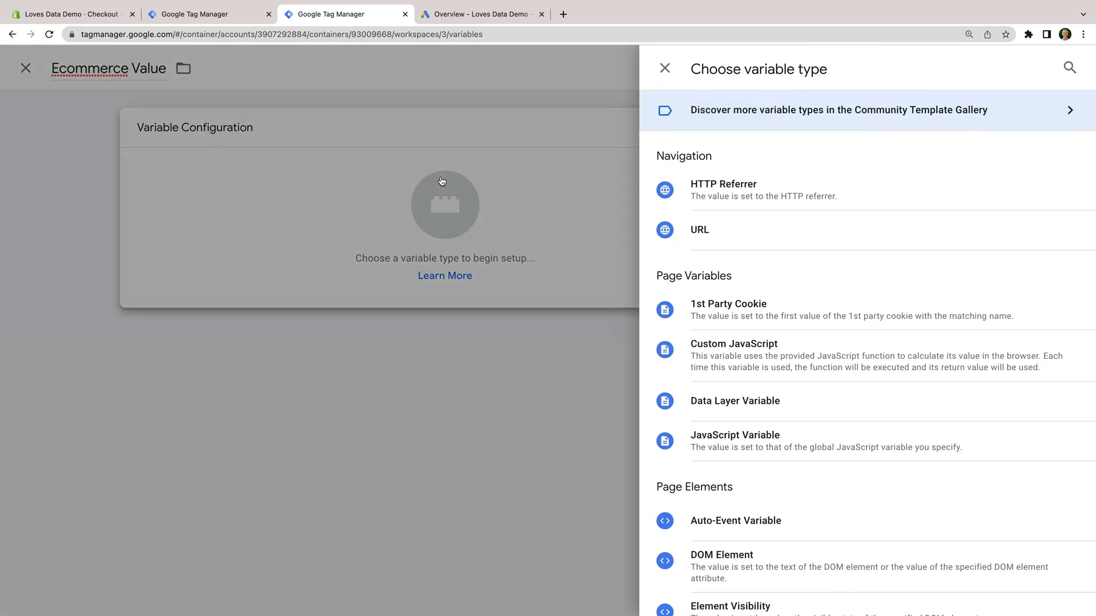
click(798, 403)
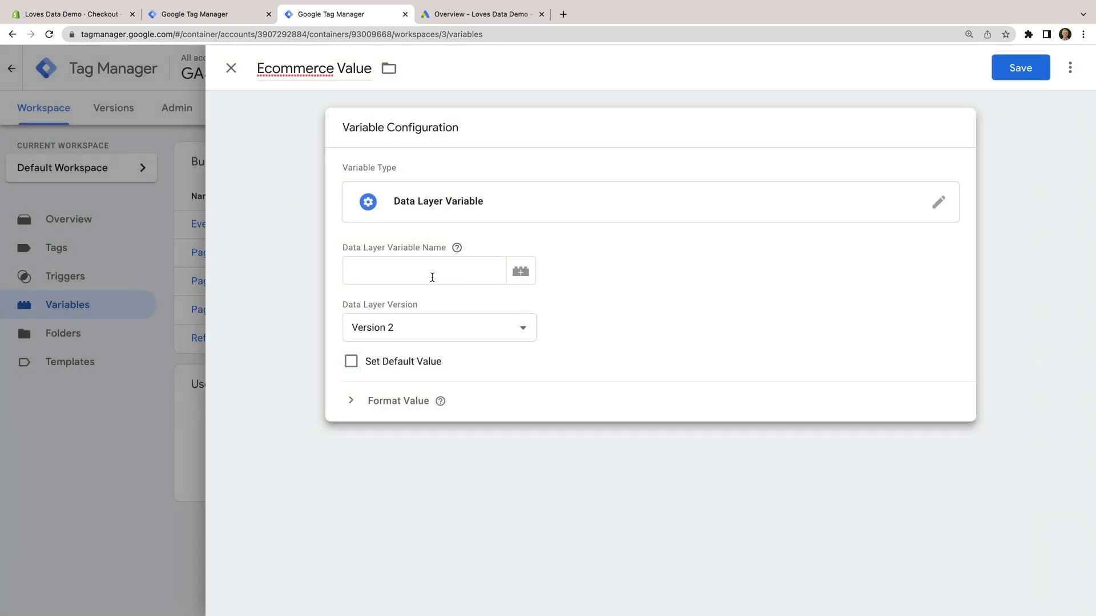
click(432, 277)
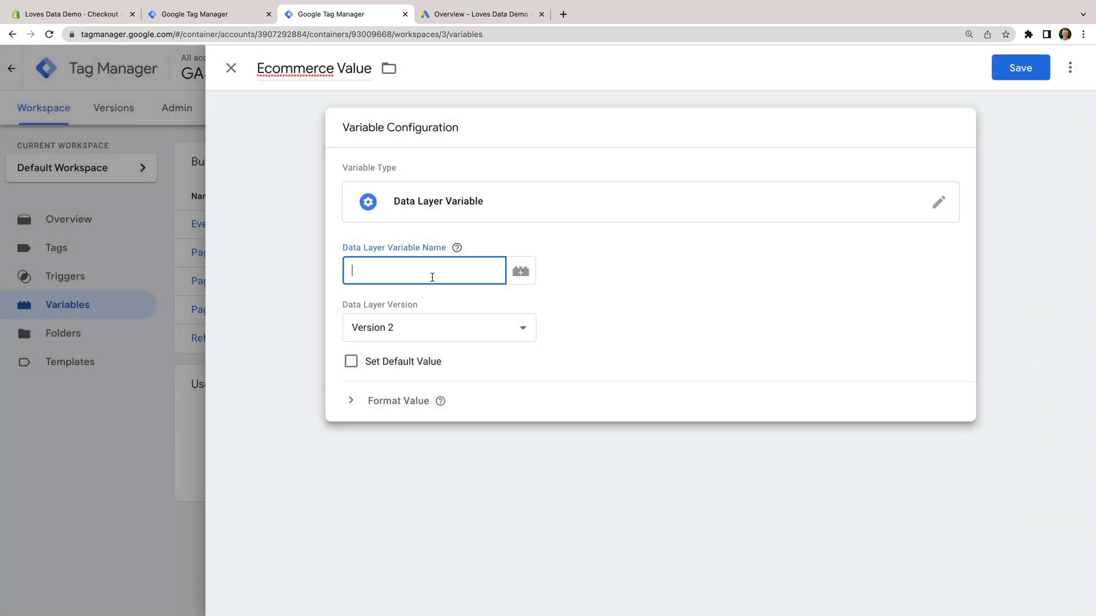
text(ecommerce.value)
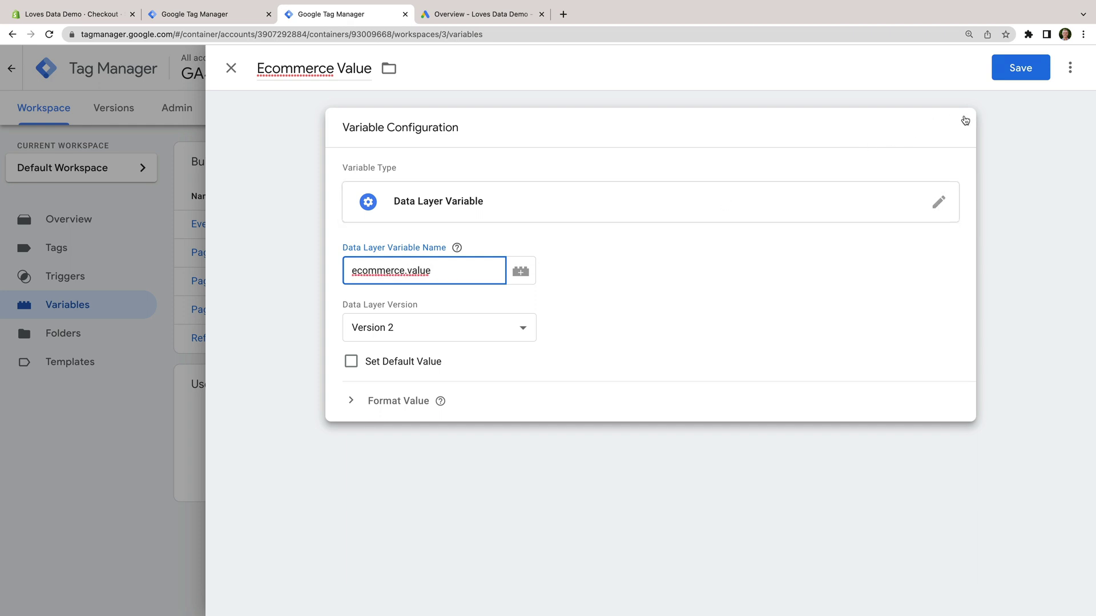
click(1008, 70)
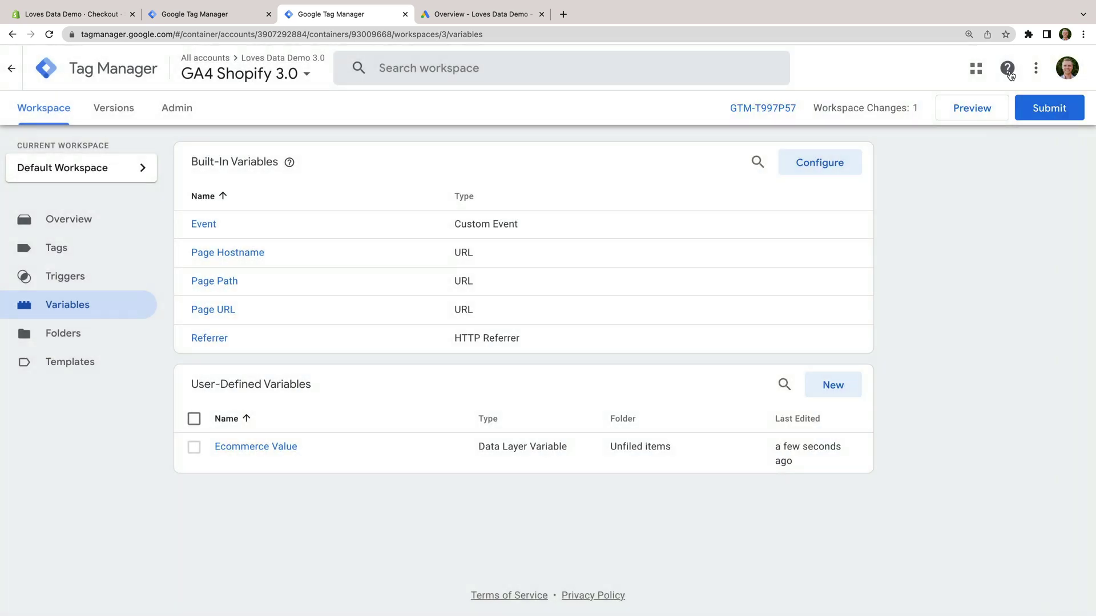
Save a new Data Layer Variable 'Ecommerce Transaction ID' with variable name ecommerce.transaction_id
click(830, 386)
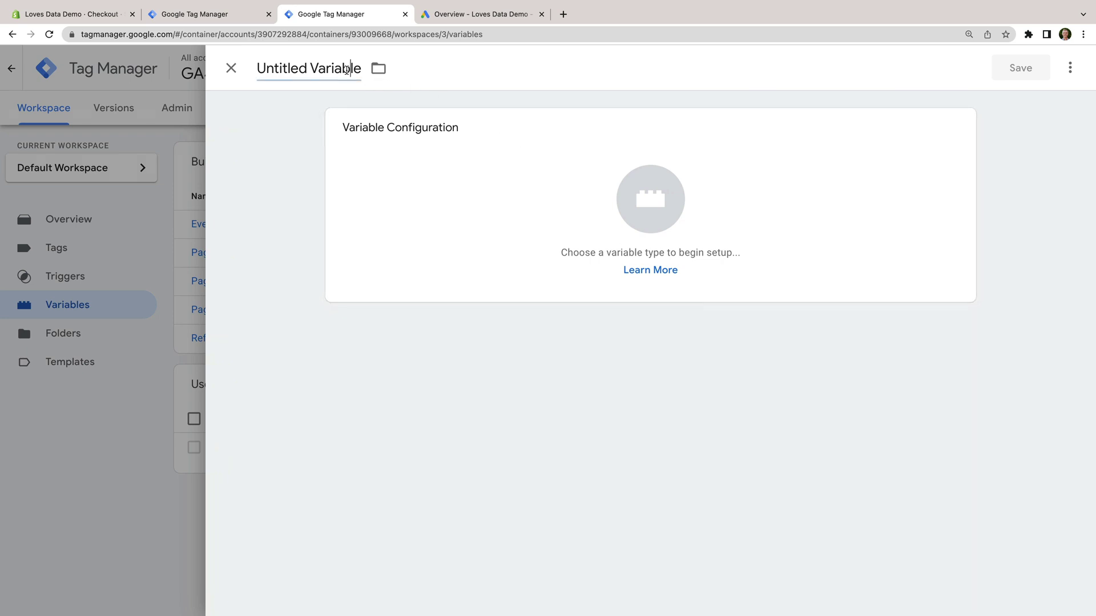
click(346, 69)
text(Ecomme)
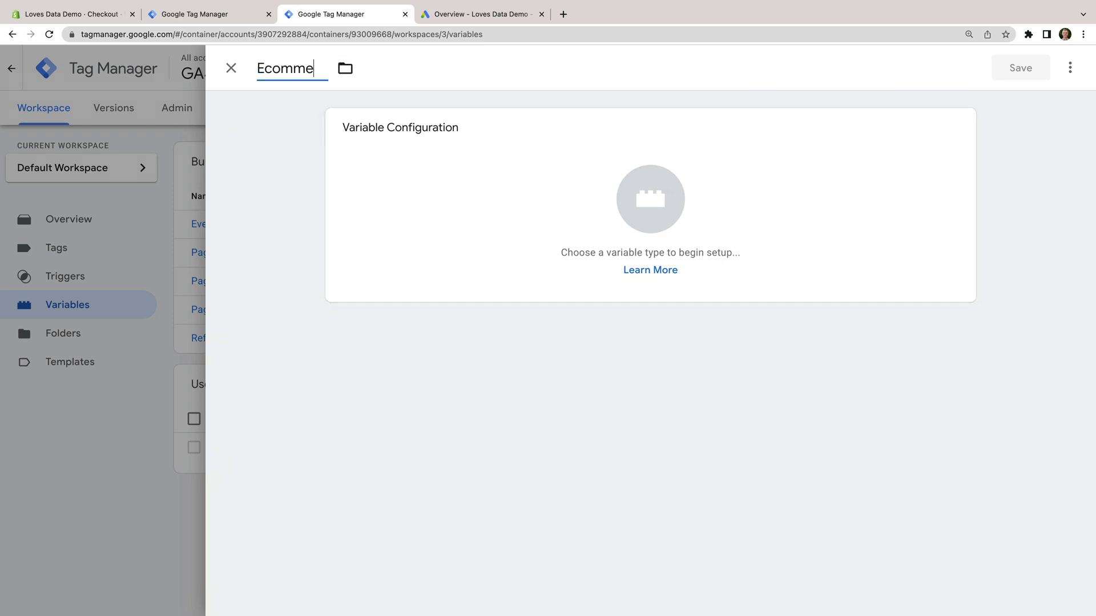
text(rce Transac)
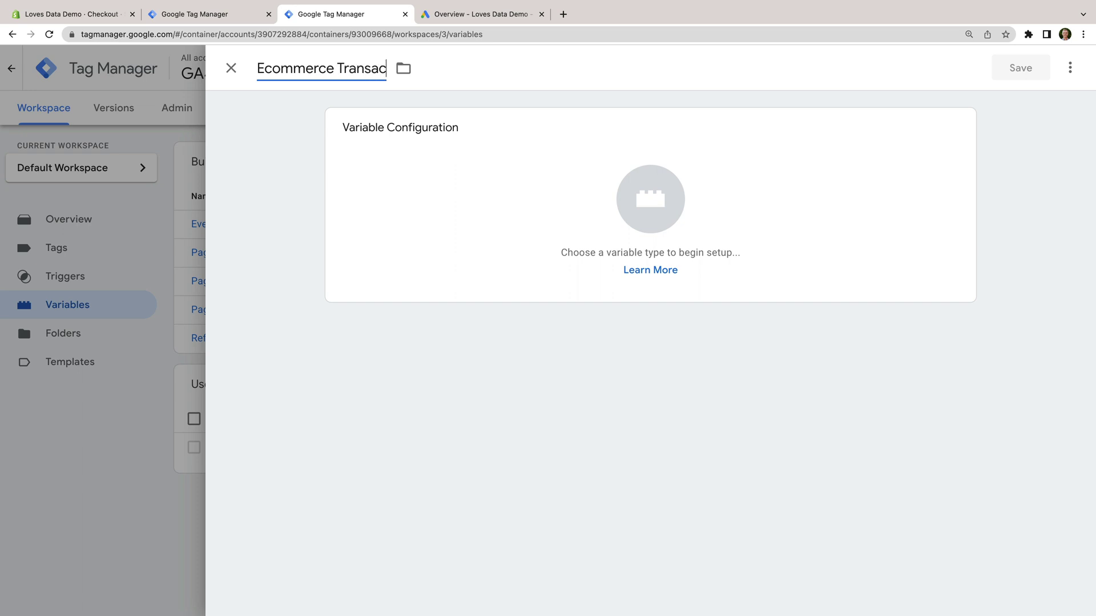
text(tion ID)
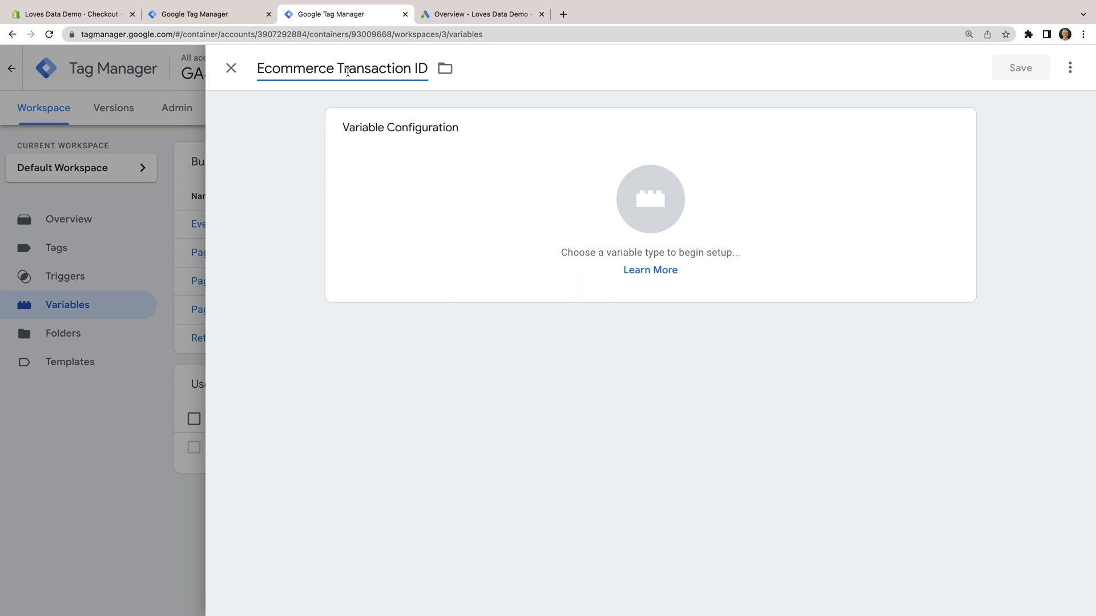
click(381, 101)
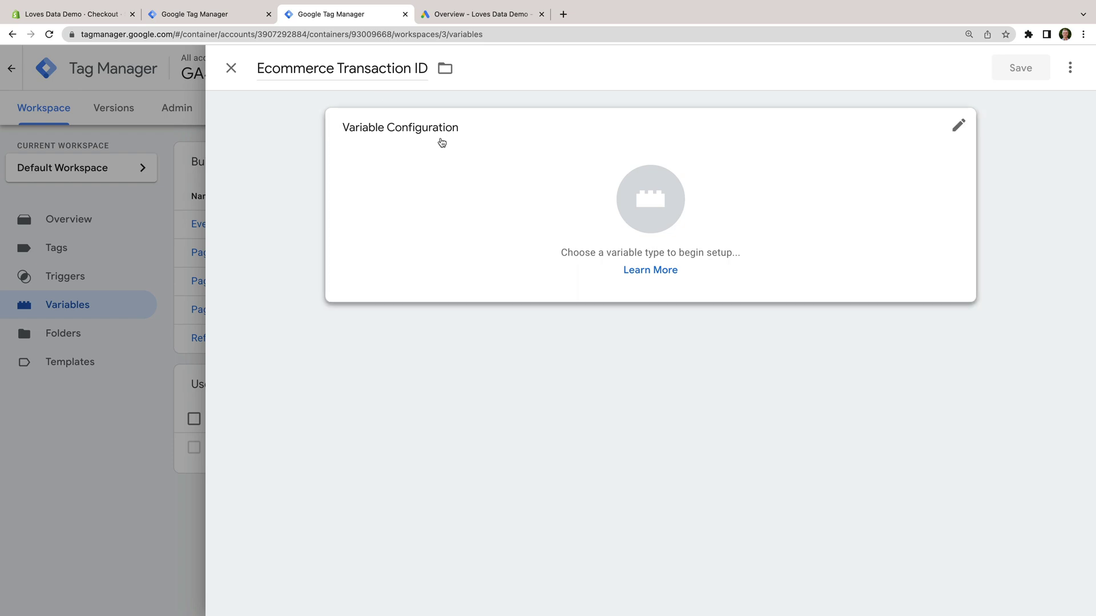
click(550, 186)
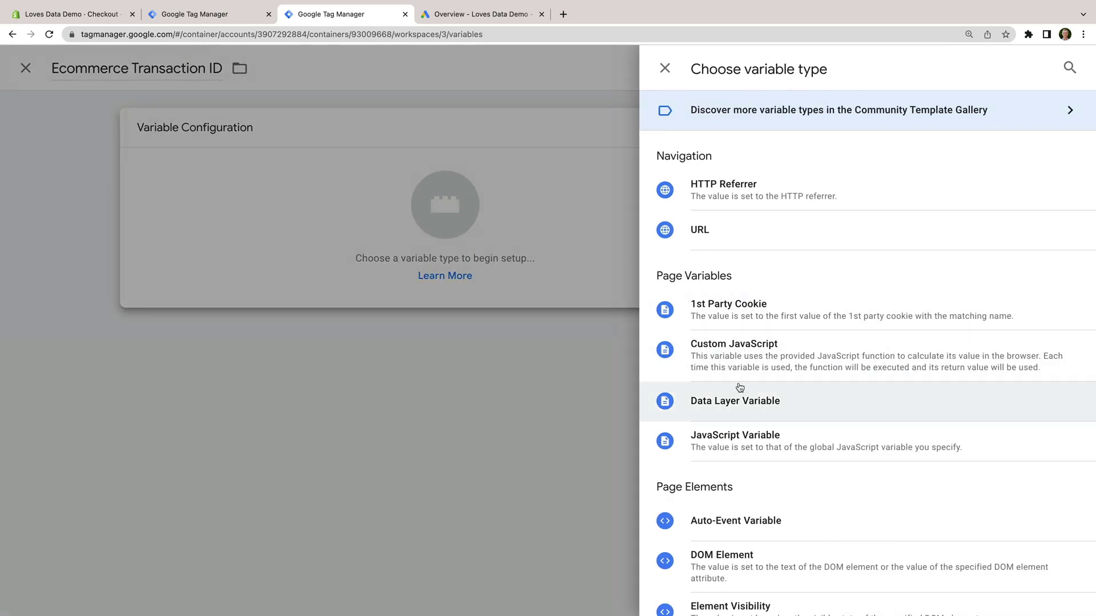
click(755, 405)
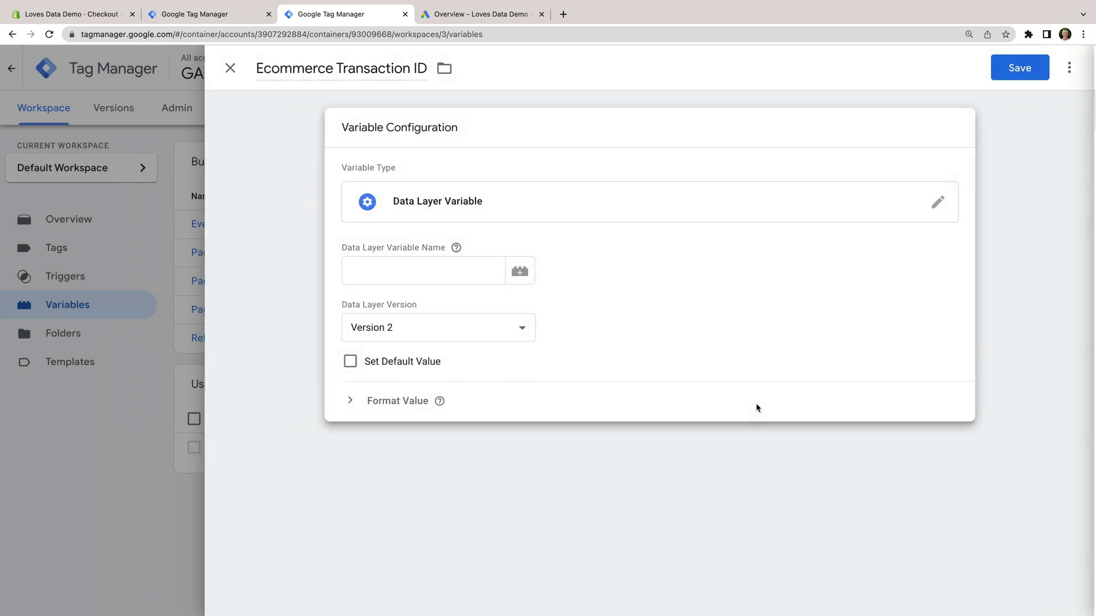
click(449, 274)
text(ecommerce)
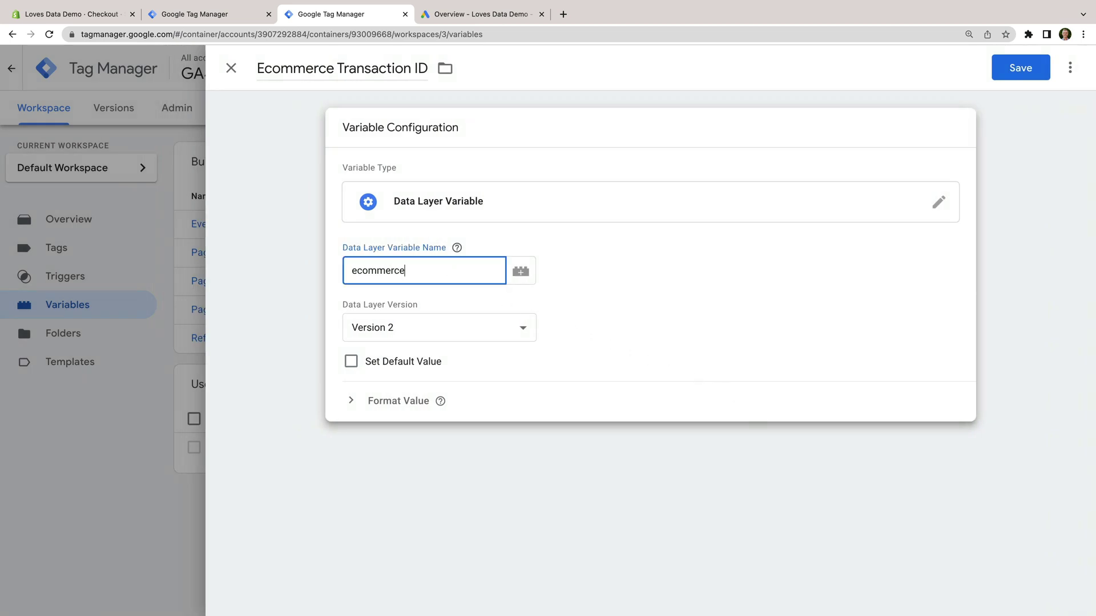
text(.transaction_id)
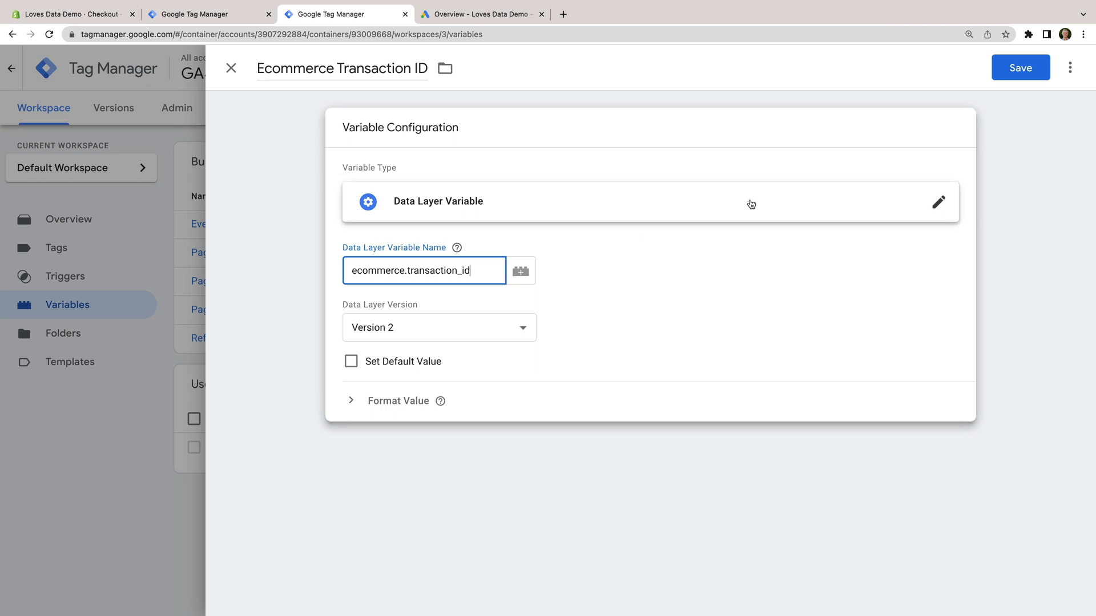
click(1017, 69)
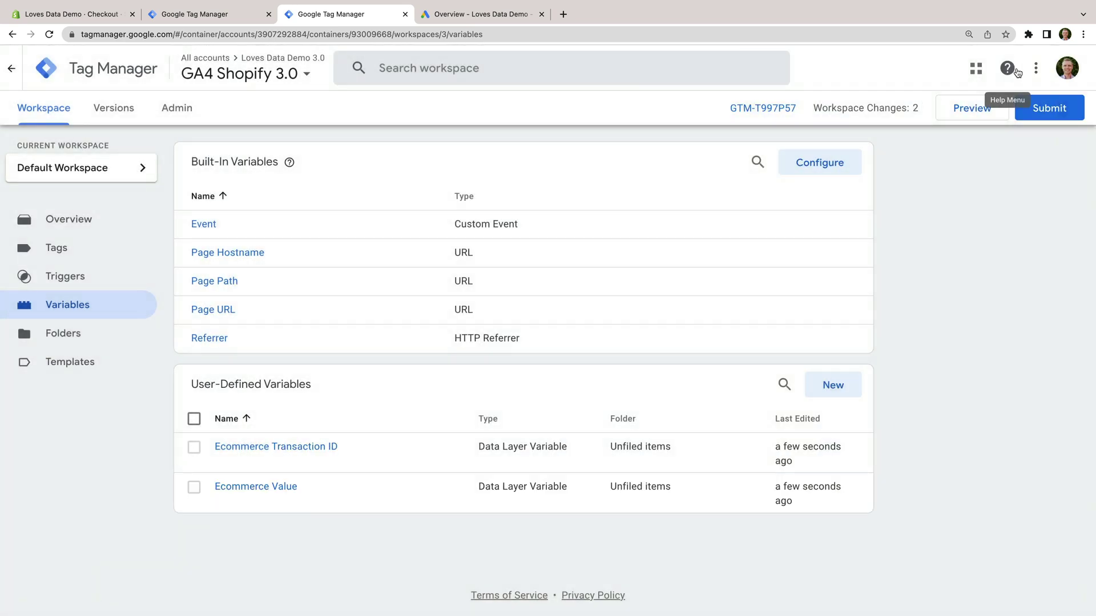
Save a new Data Layer Variable 'Ecommerce Currency' with variable name ecommerce.currency
click(817, 389)
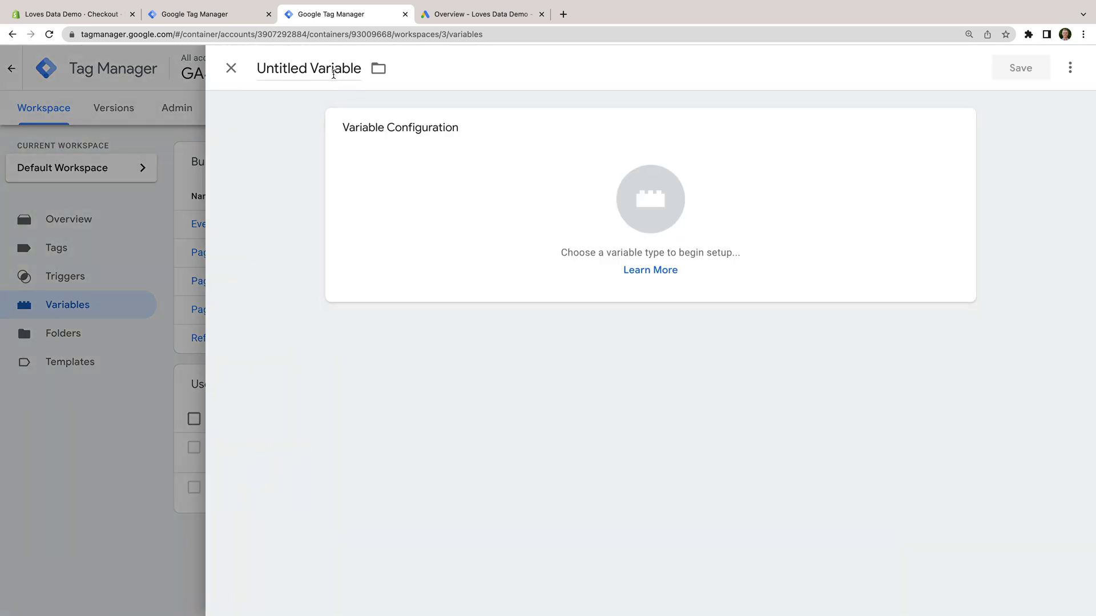
click(331, 70)
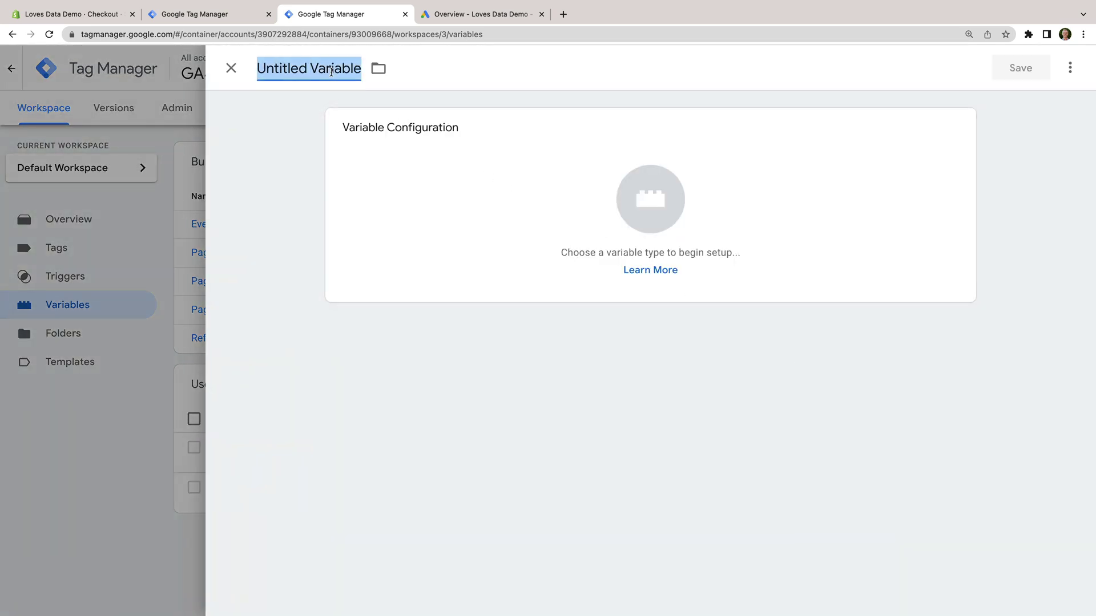
text(Ecommerce Cur)
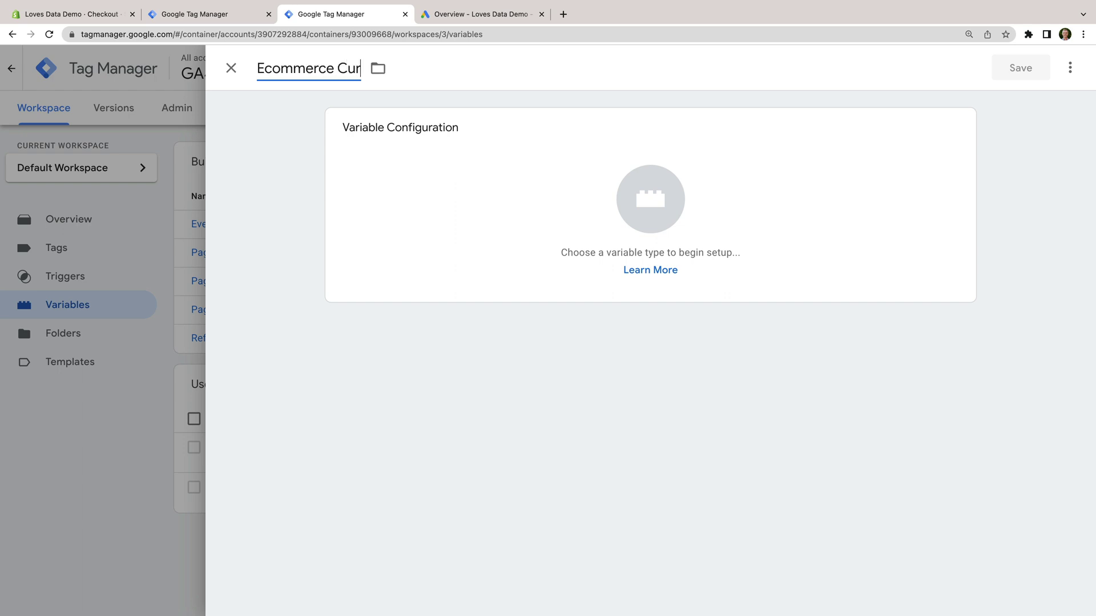
text(rency)
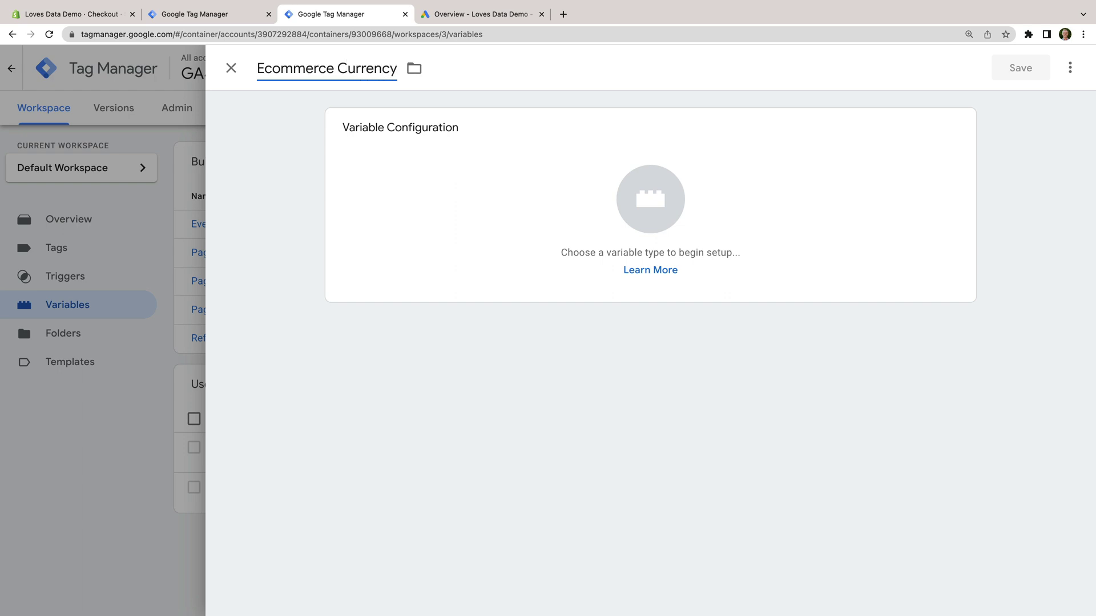
click(439, 152)
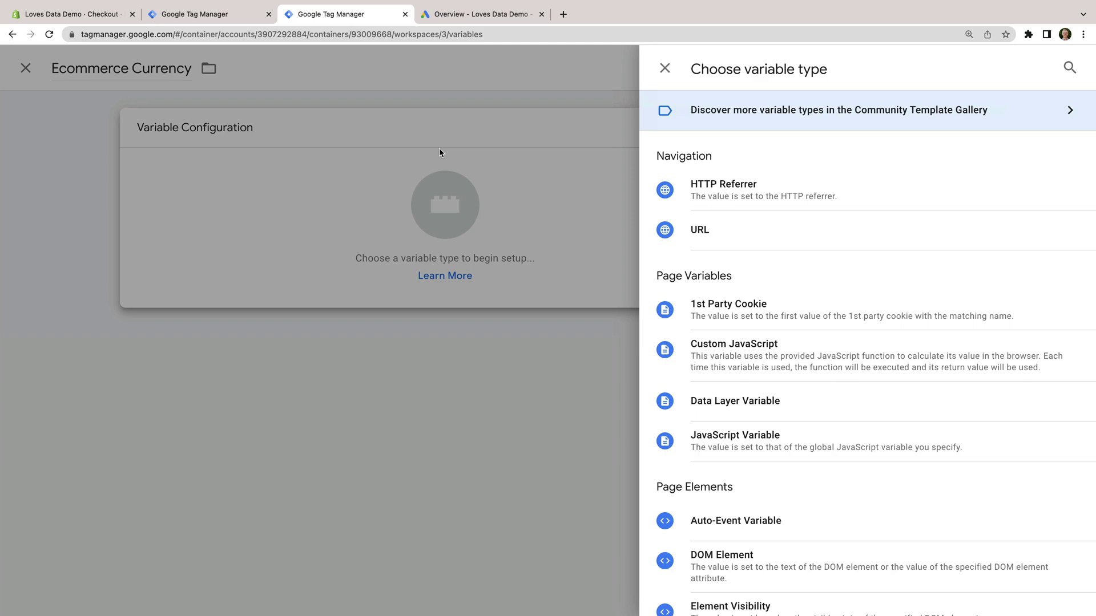
click(751, 398)
click(447, 276)
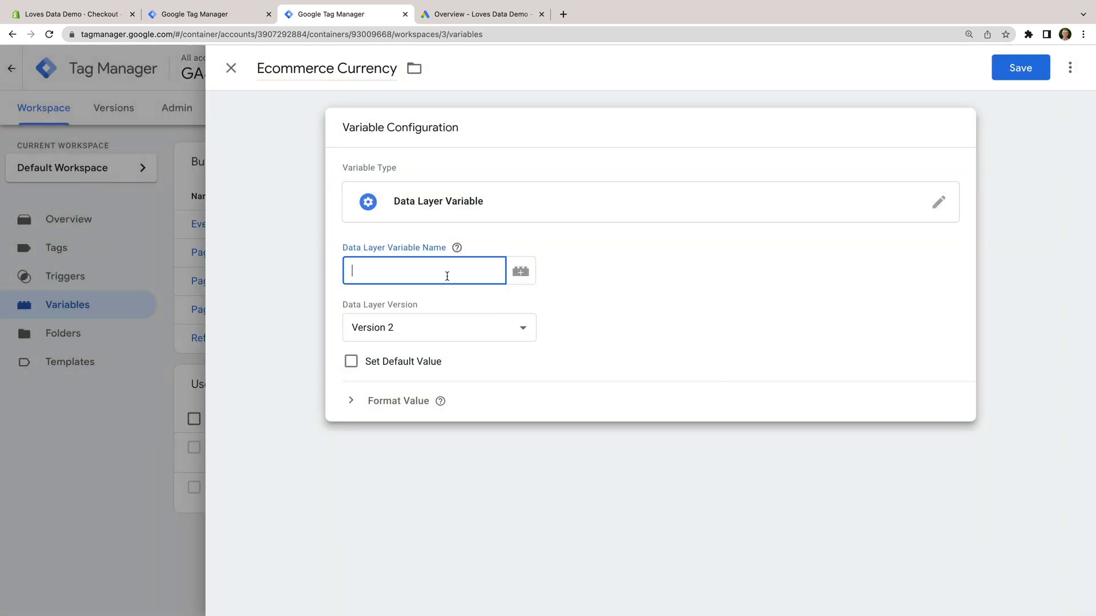
text(ecommerce.currency)
click(1020, 67)
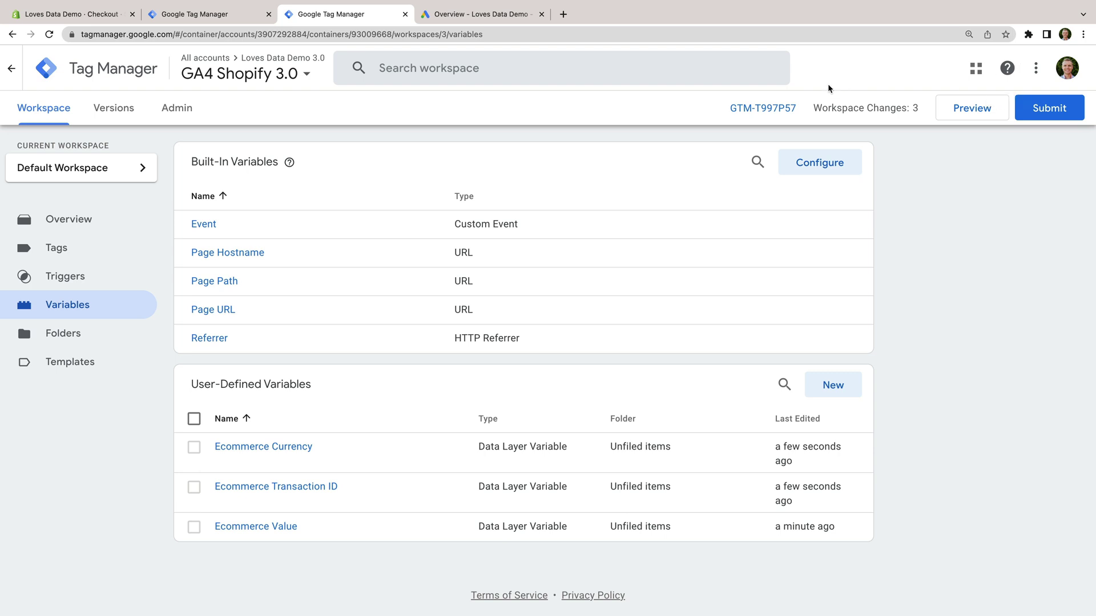
Create a tag named 'Google Ads Ecommerce' of type Google Ads Conversion Tracking
click(94, 253)
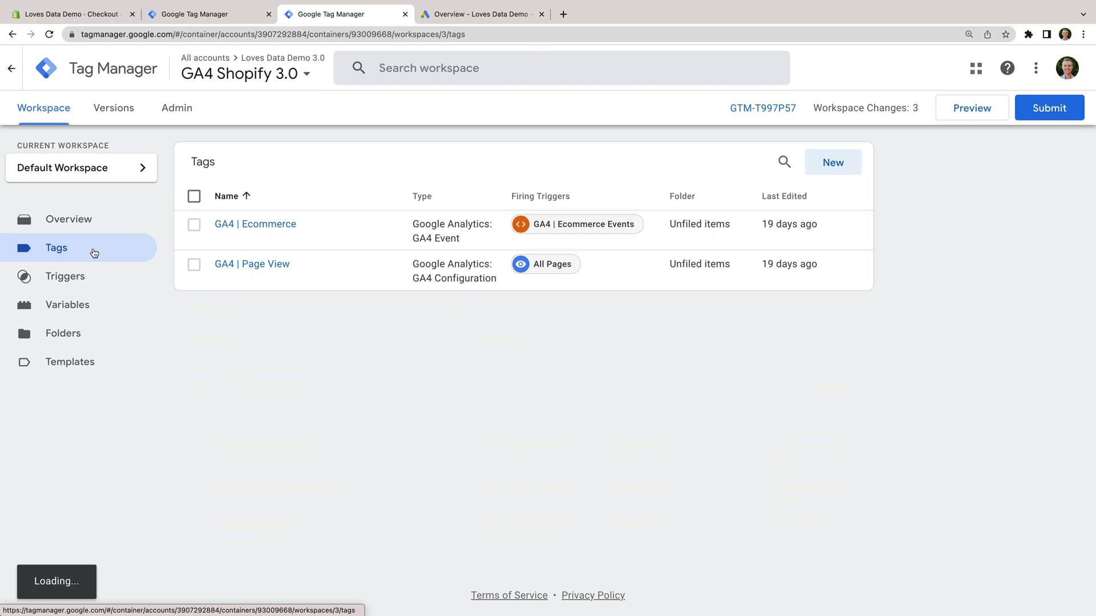
click(822, 175)
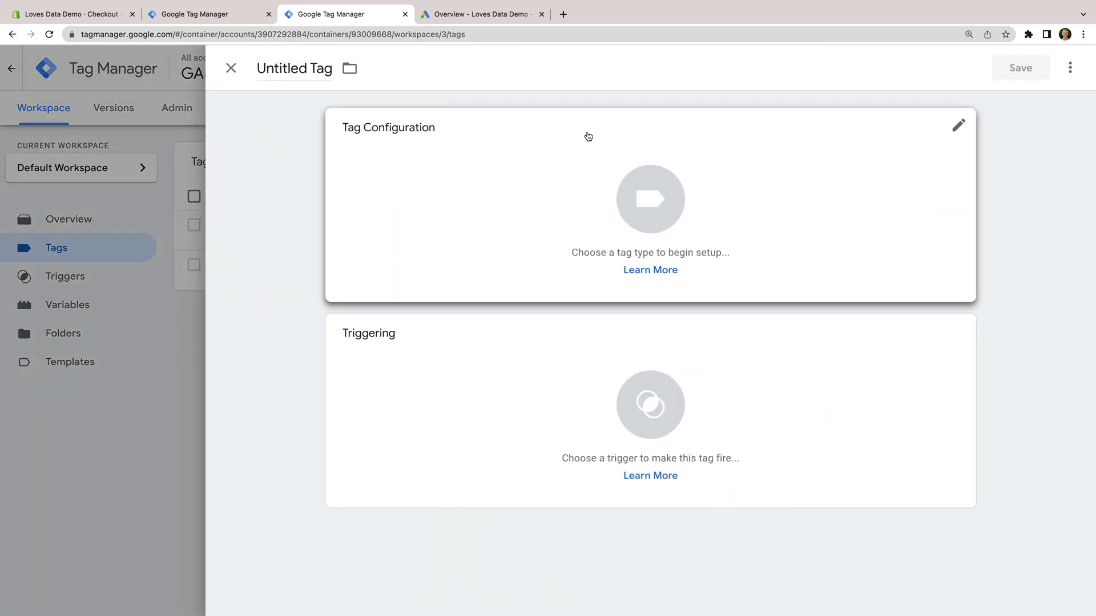
click(306, 70)
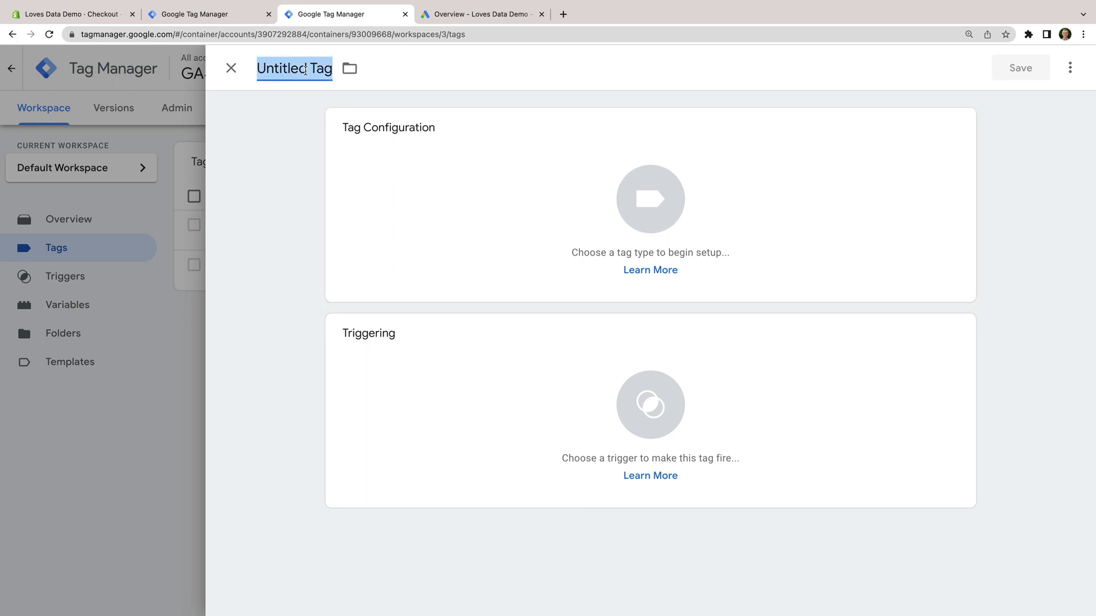
text(Google A)
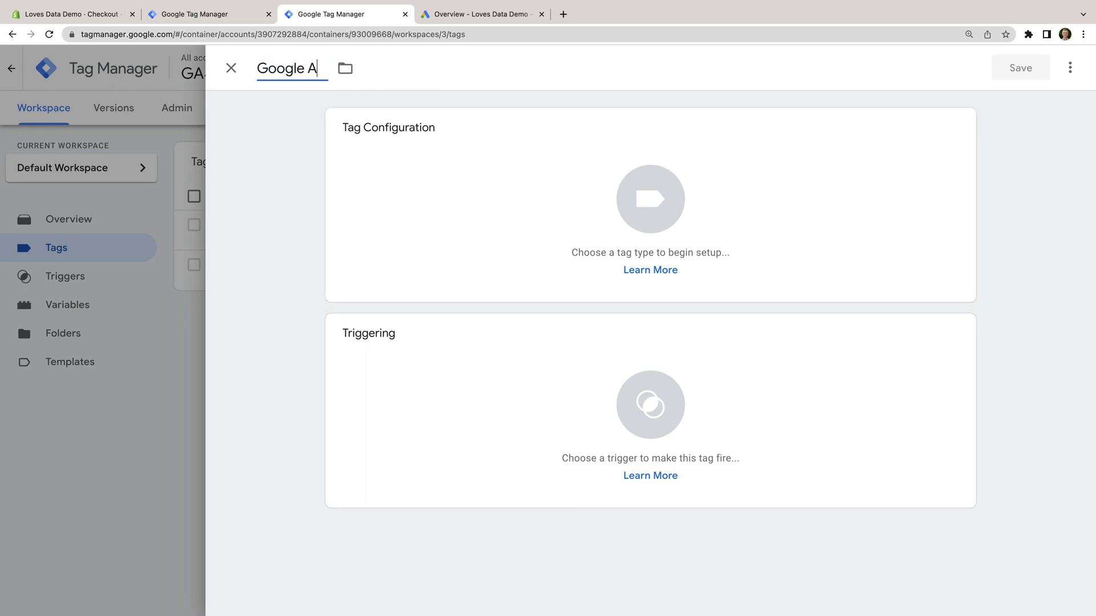
text(ds Ecommerce)
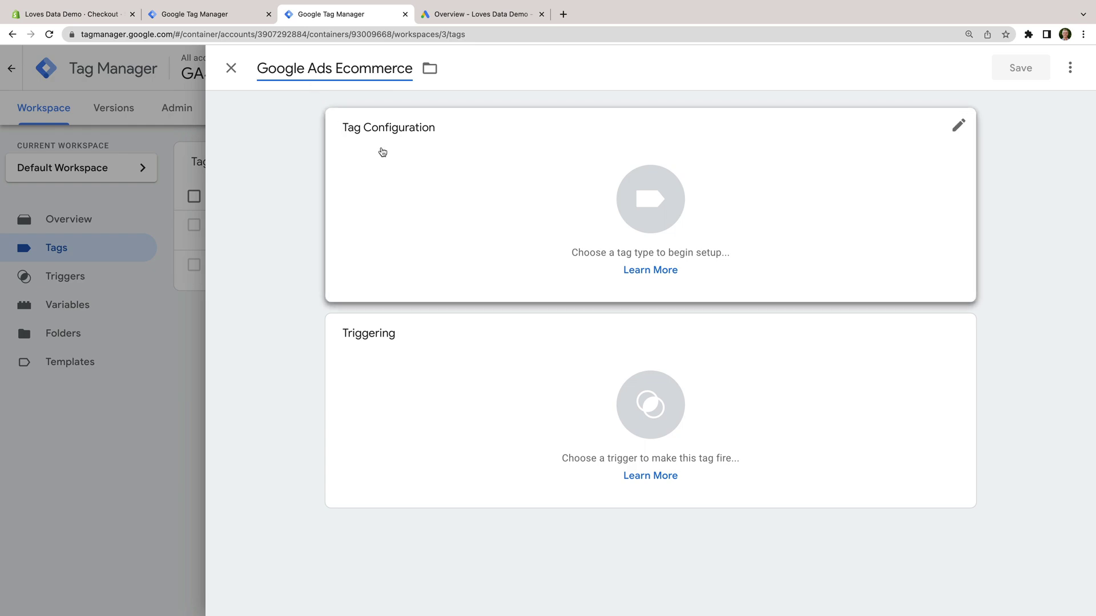
click(464, 171)
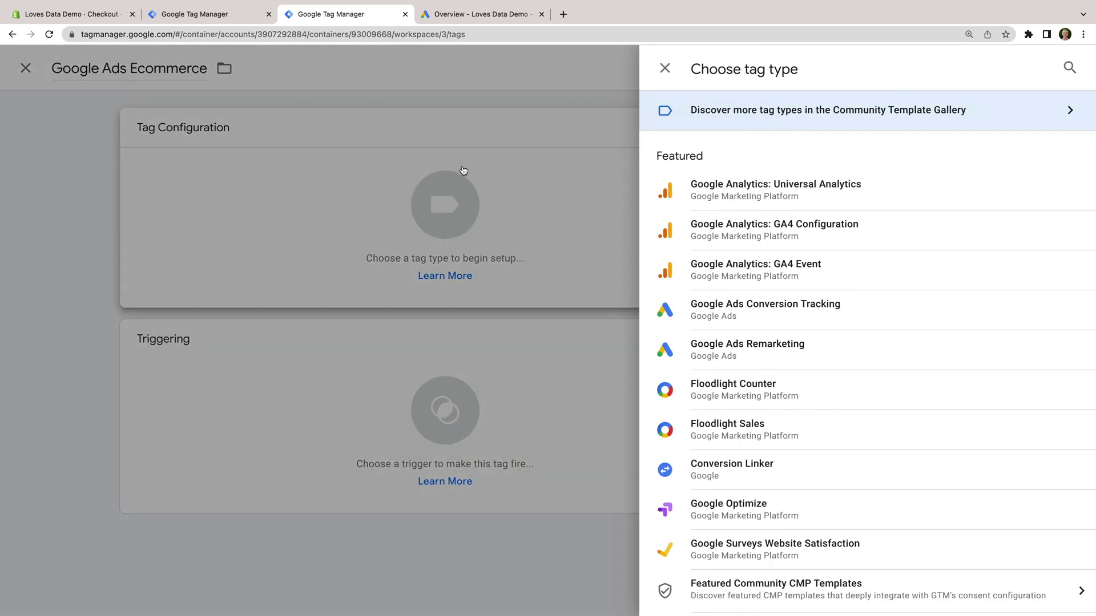
click(757, 317)
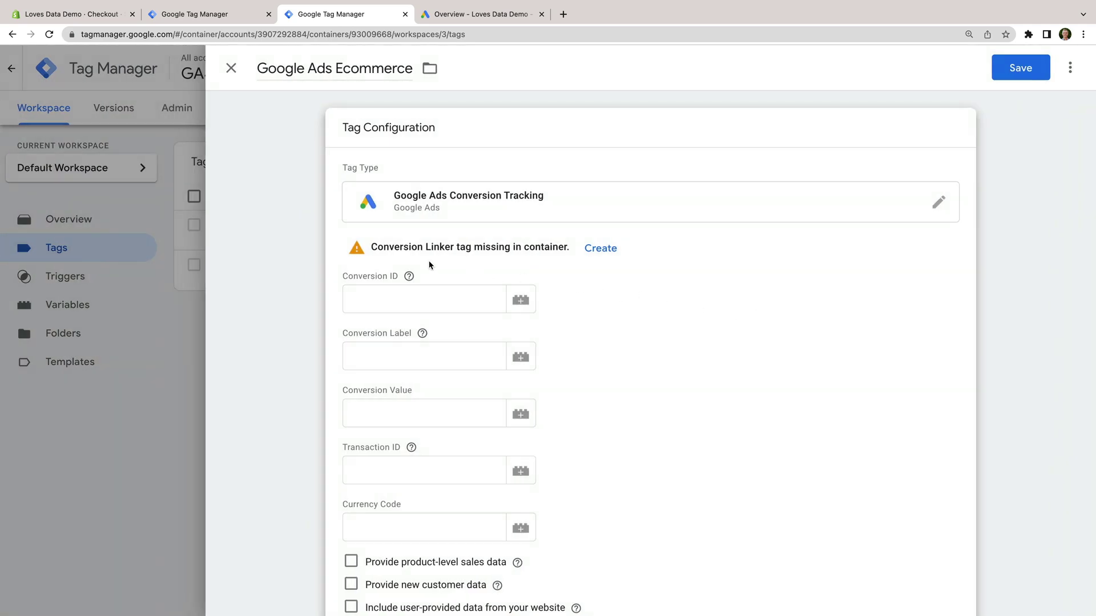
drag(372, 248, 567, 254)
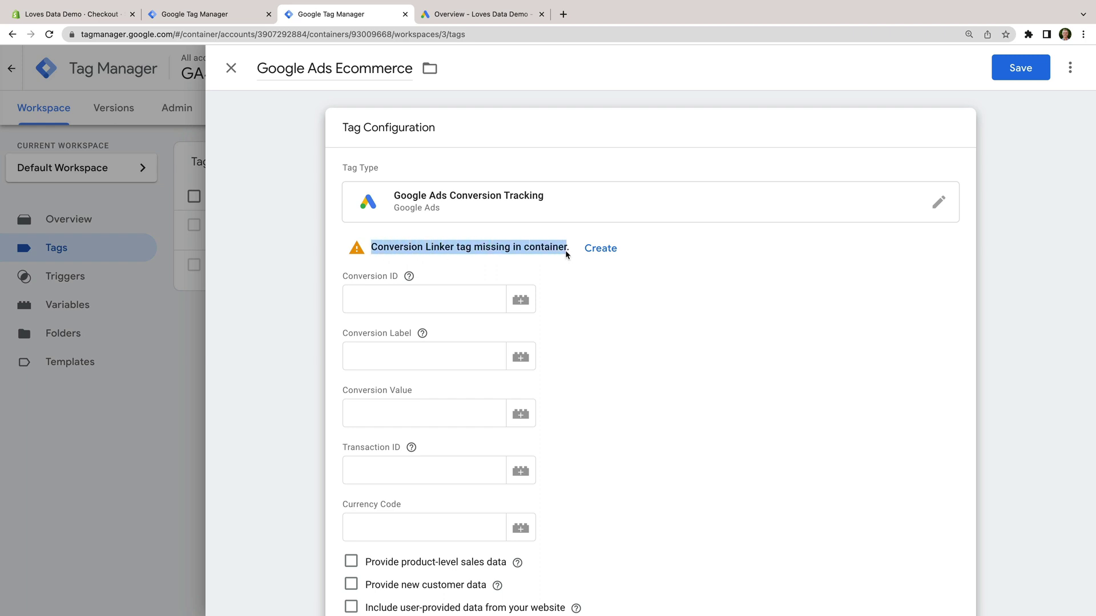
Create and save a Conversion Linker tag named 'Google Ads Conversion Linker' from the warning
click(593, 265)
click(600, 254)
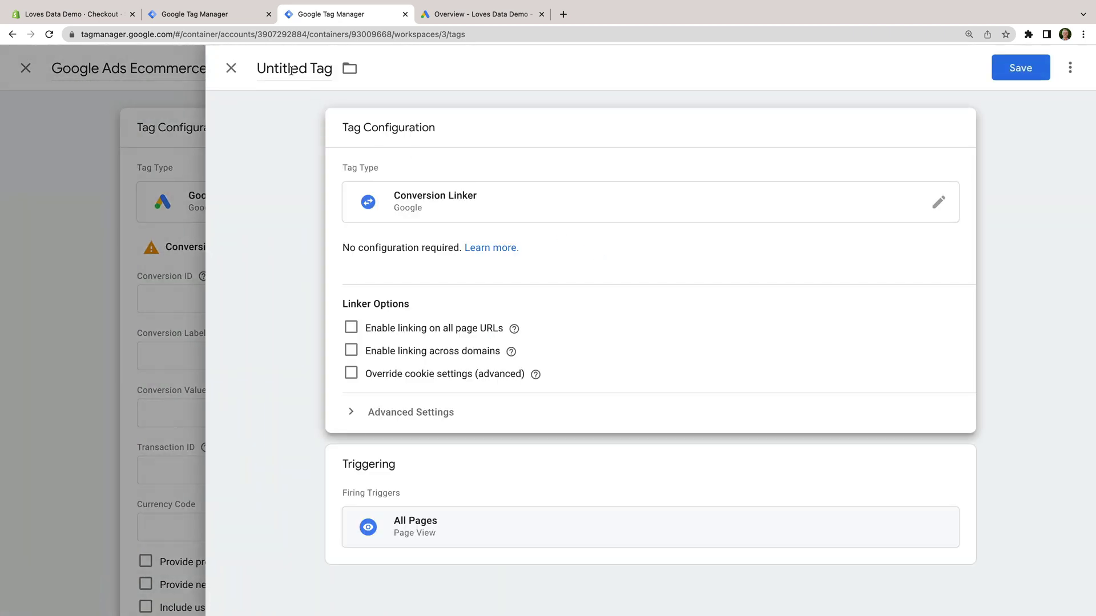
click(291, 70)
text(Google A)
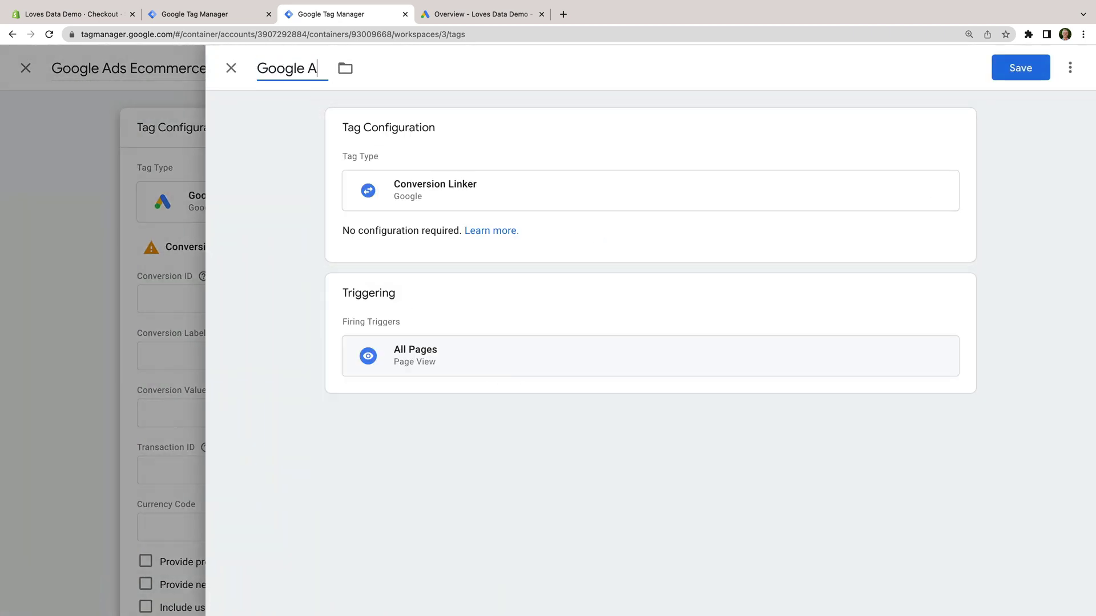
text(ds Conversion)
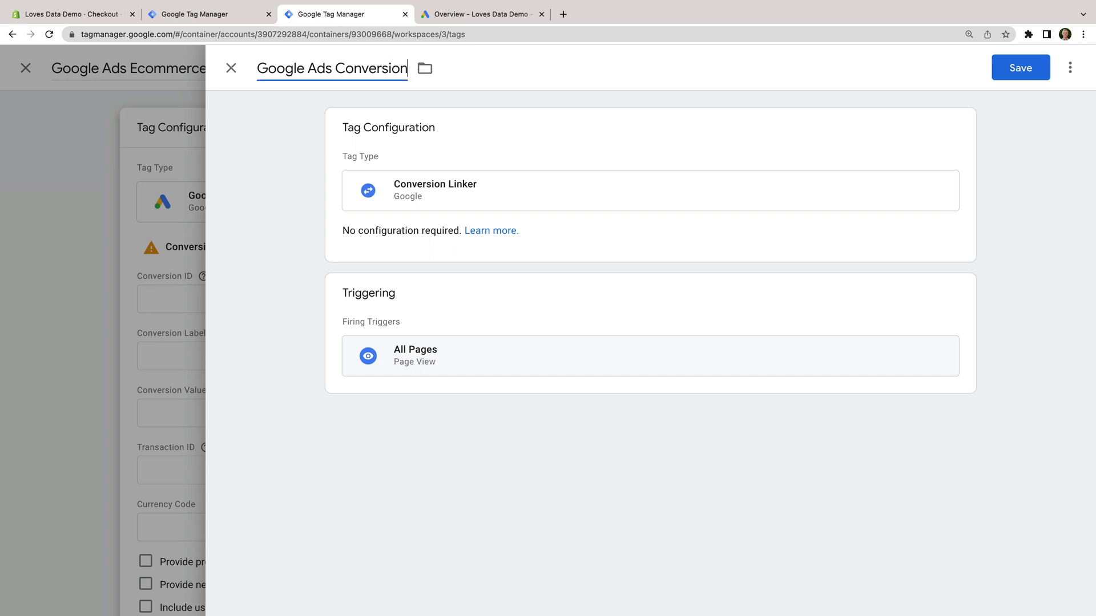
text( Linker)
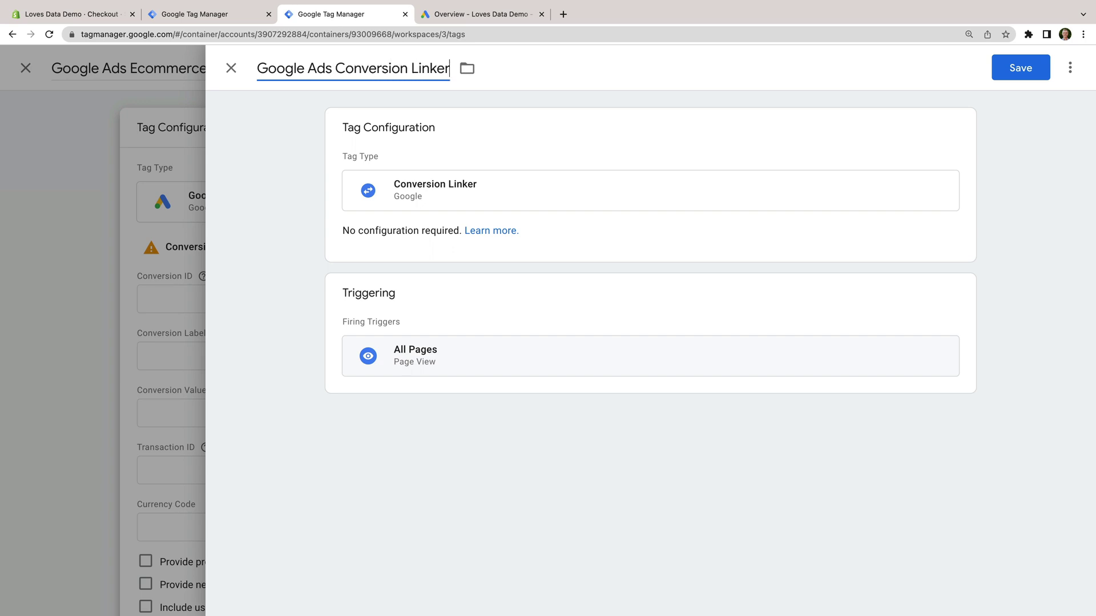
click(498, 151)
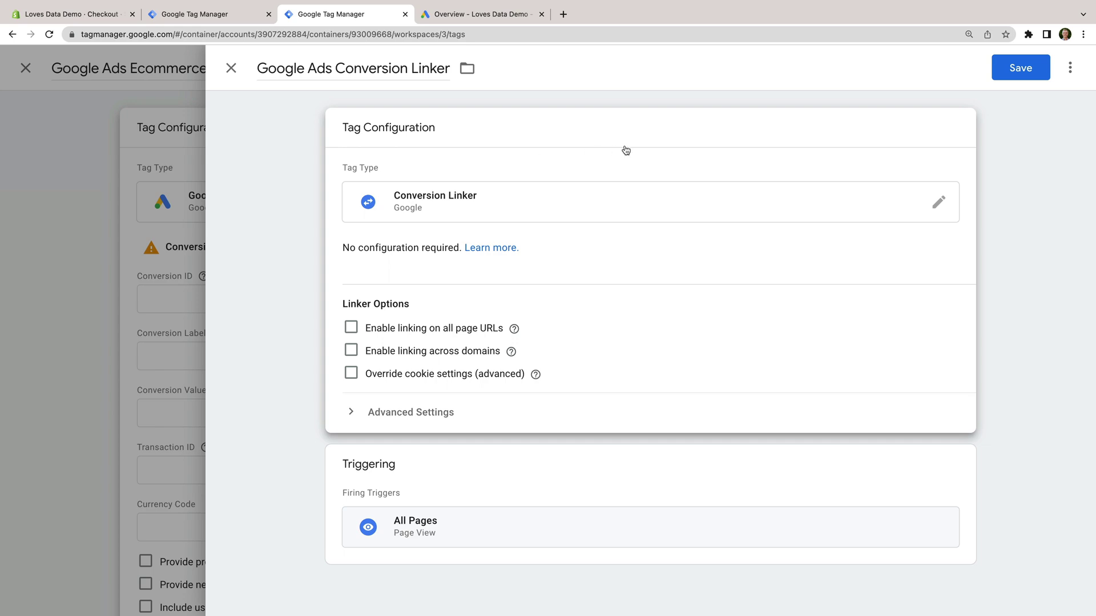
click(1020, 68)
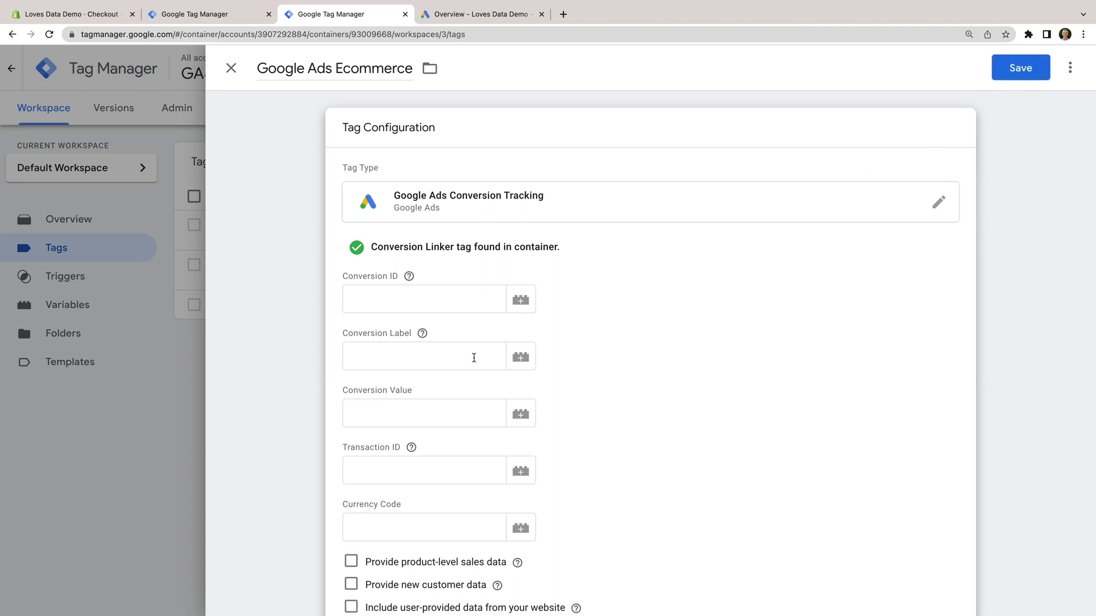
In Google Ads, go to Tools and Settings > Conversions and start a new conversion action
click(506, 13)
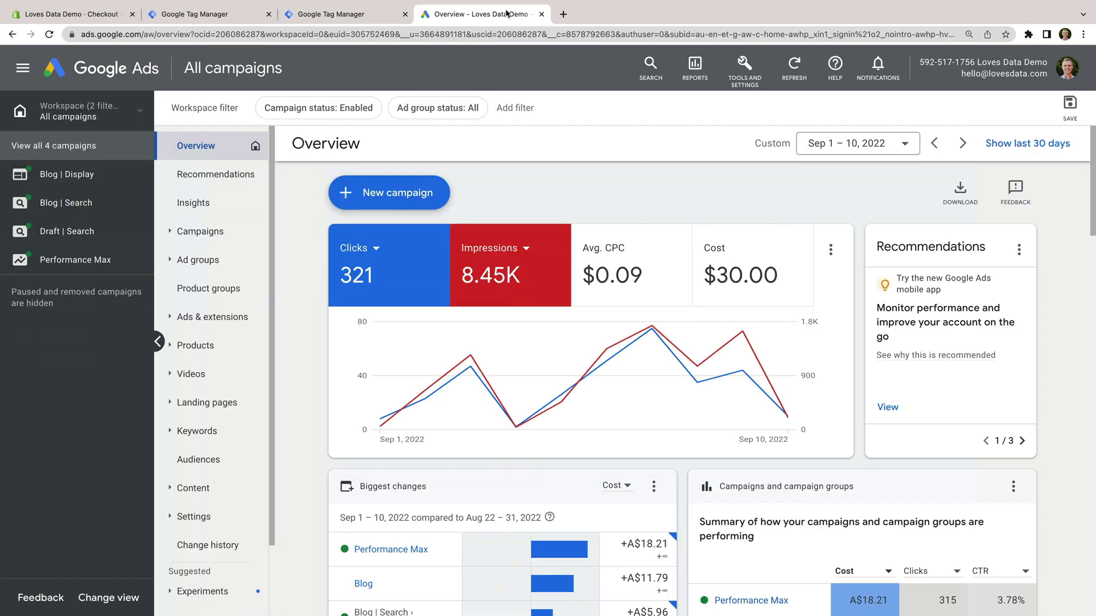
click(752, 76)
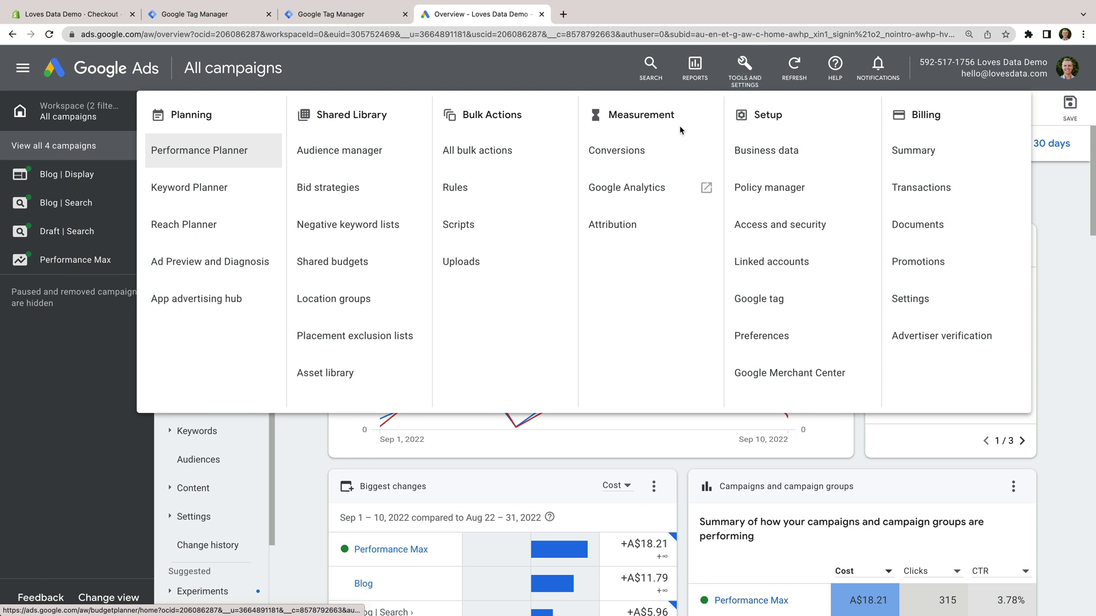
click(611, 162)
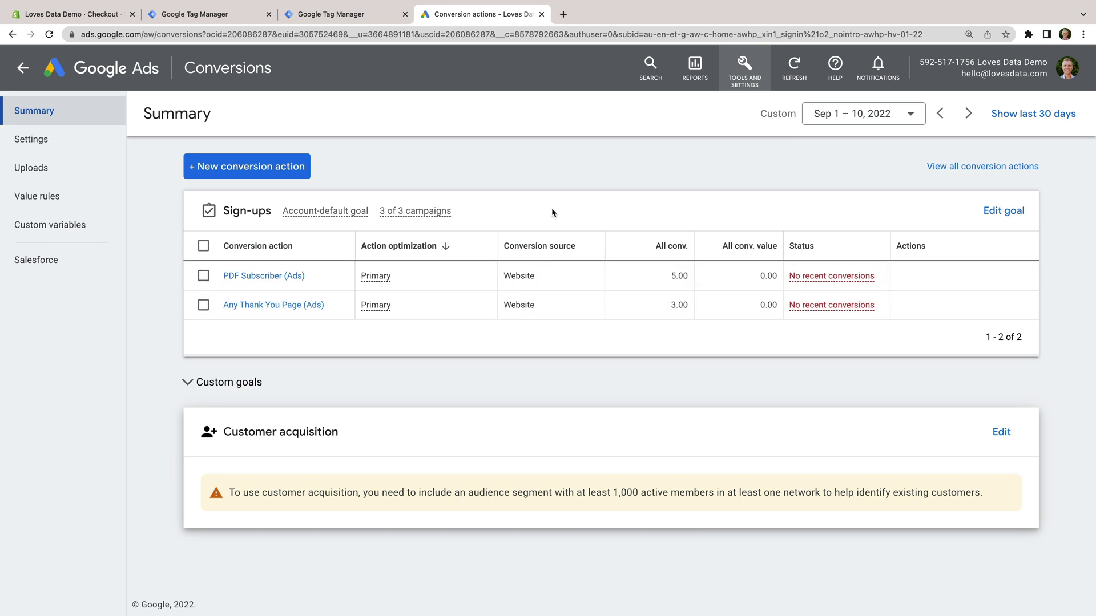
click(274, 168)
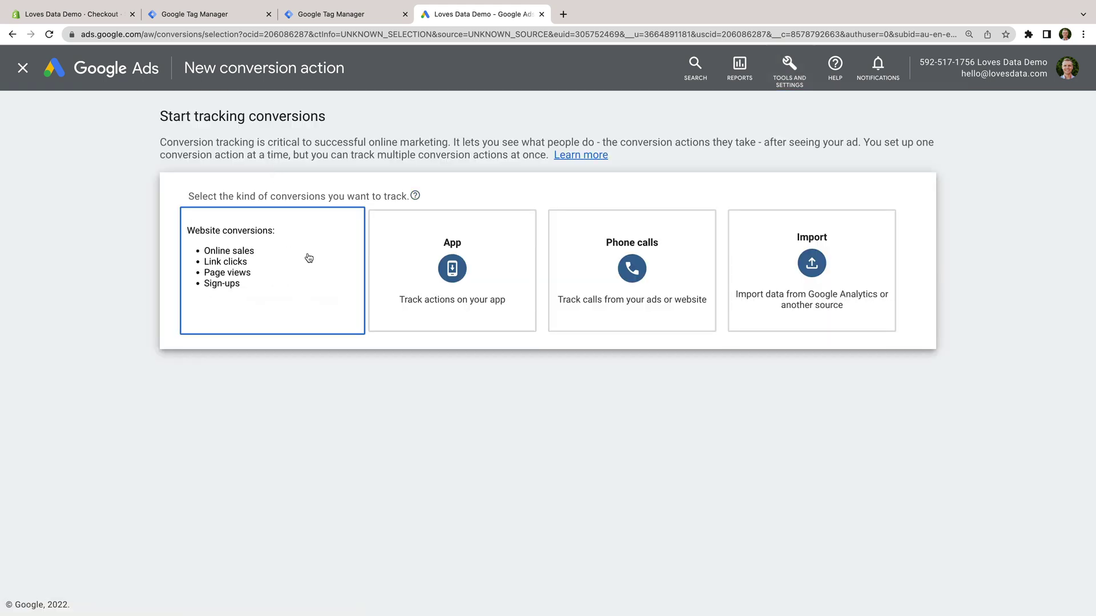
click(308, 257)
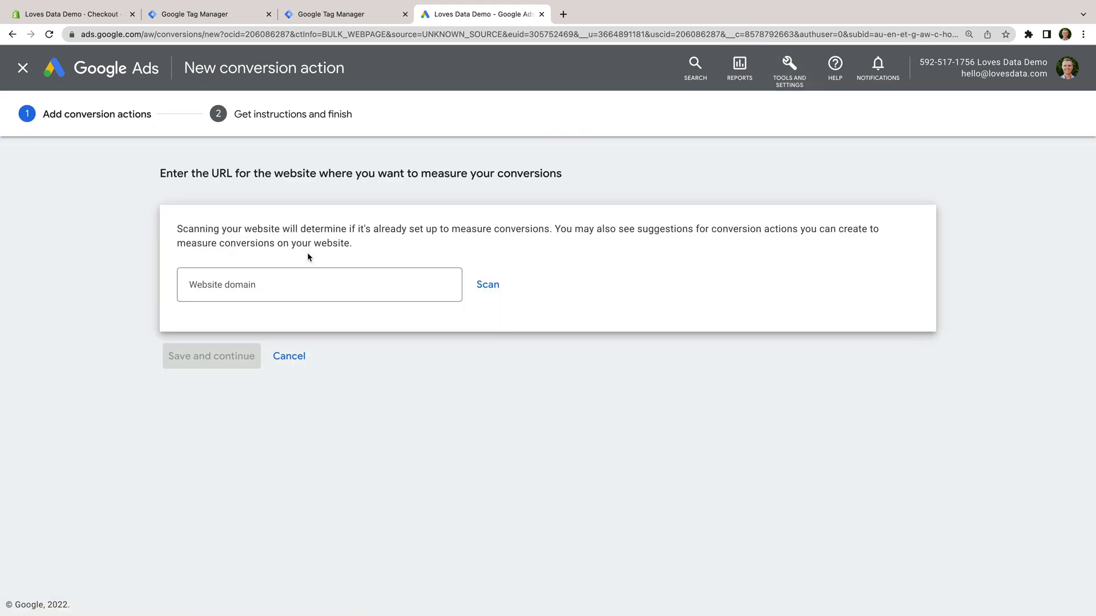
click(312, 288)
text(https:)
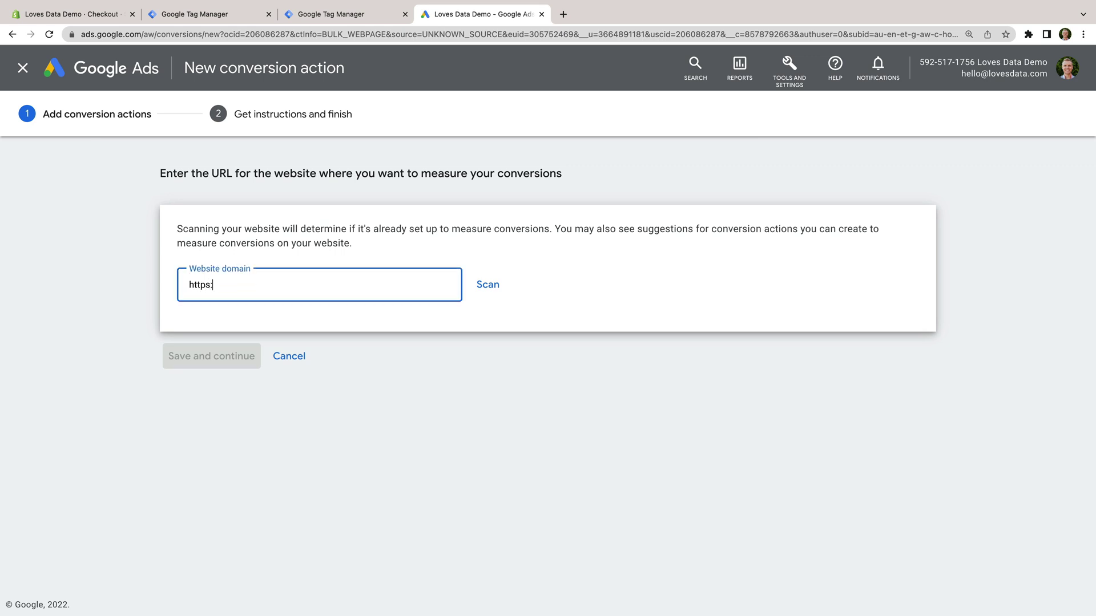
text(//loves-data-demo.myshopify.com)
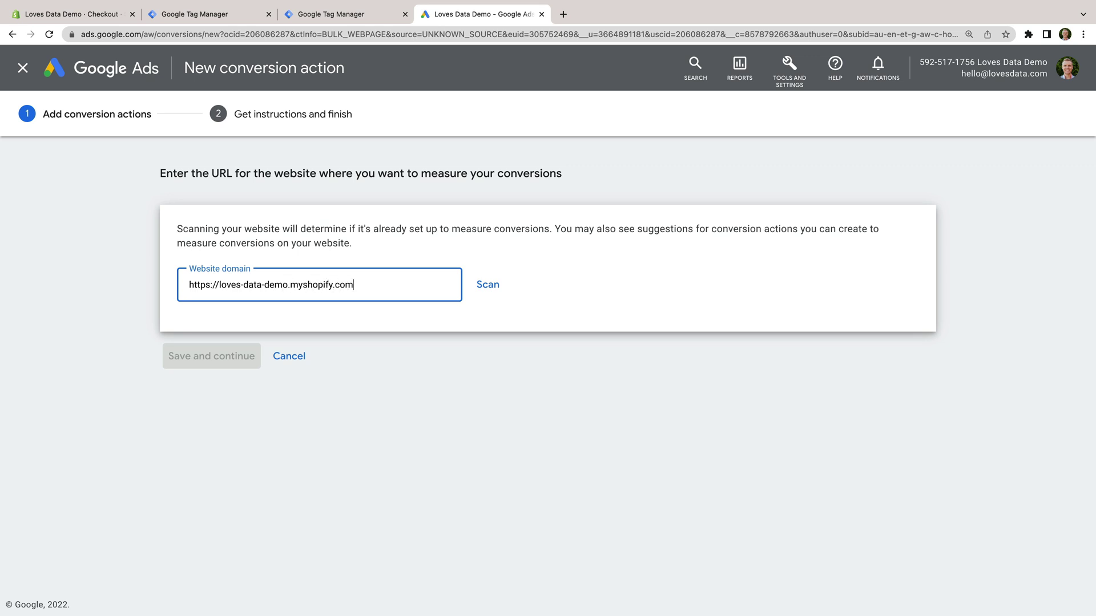
click(506, 291)
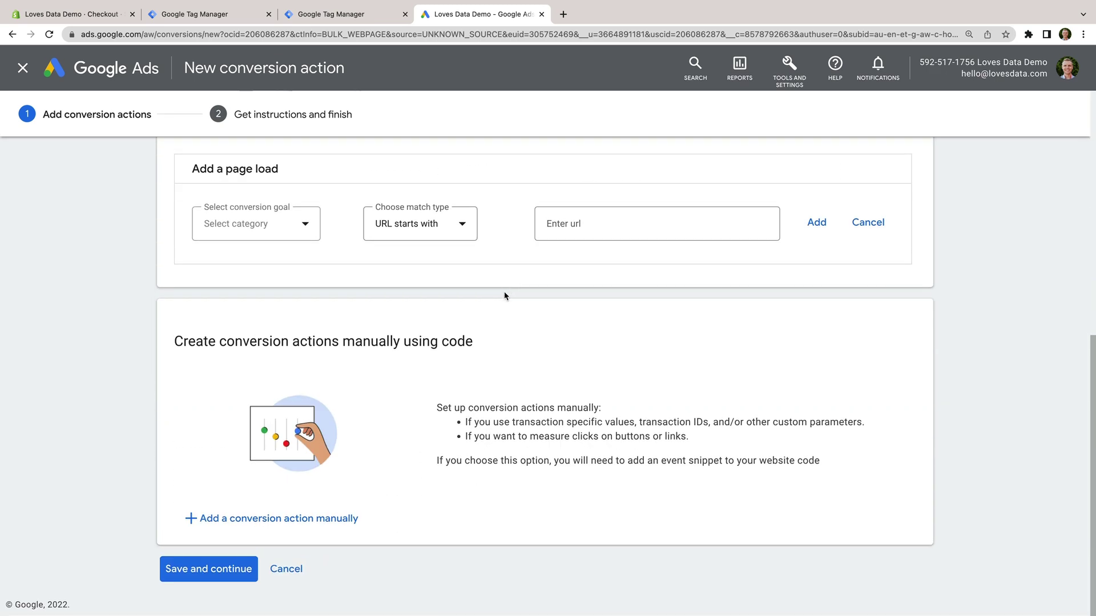
Start a manually created conversion action with the goal category Purchase
click(275, 519)
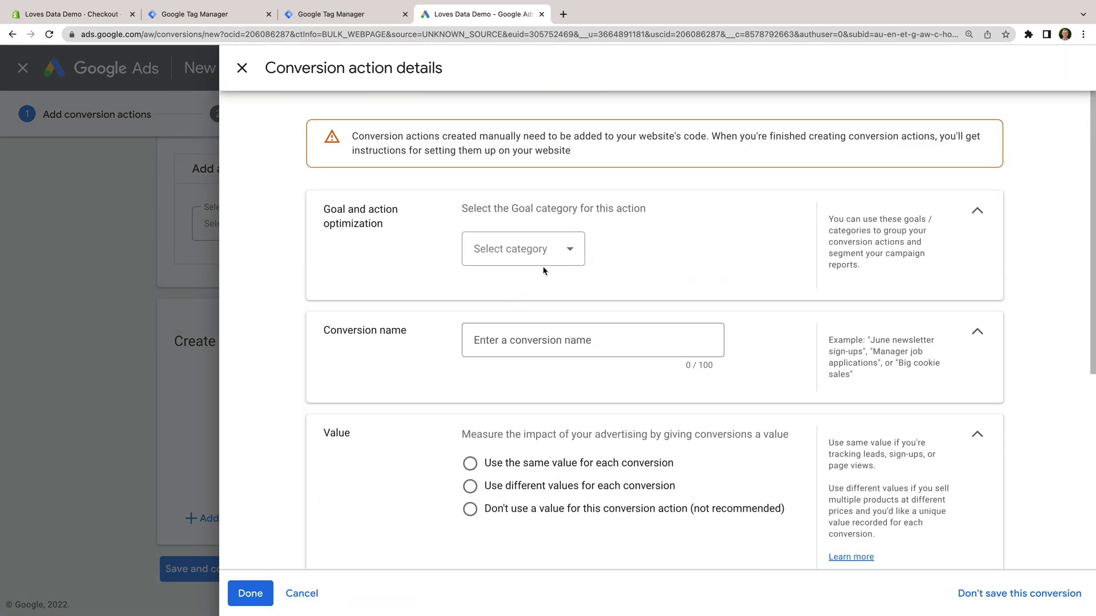
click(560, 251)
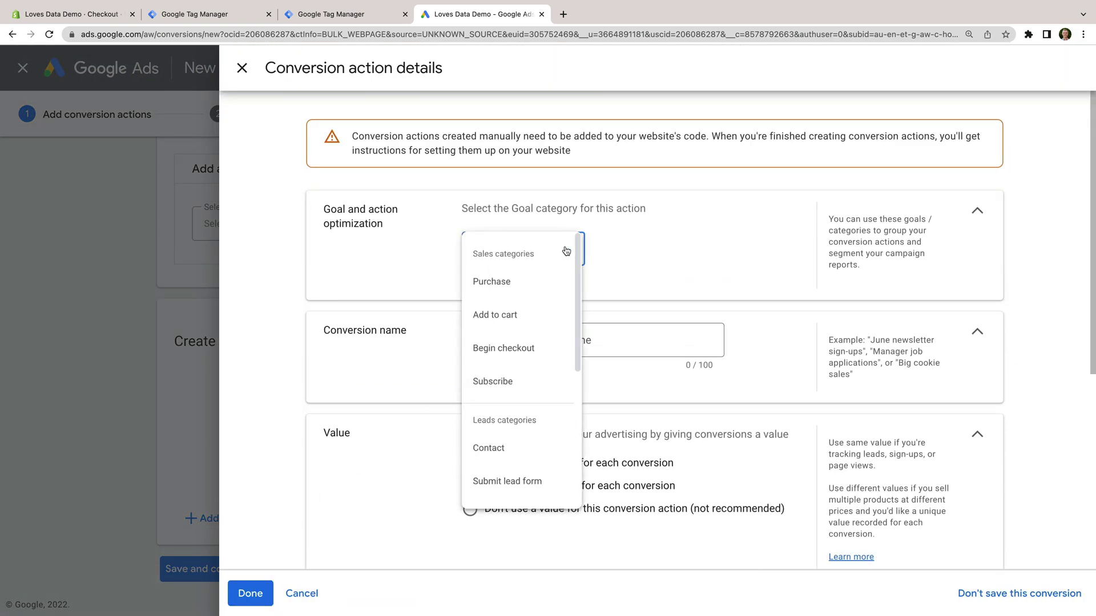
click(550, 287)
scroll(561, 316, down, 2)
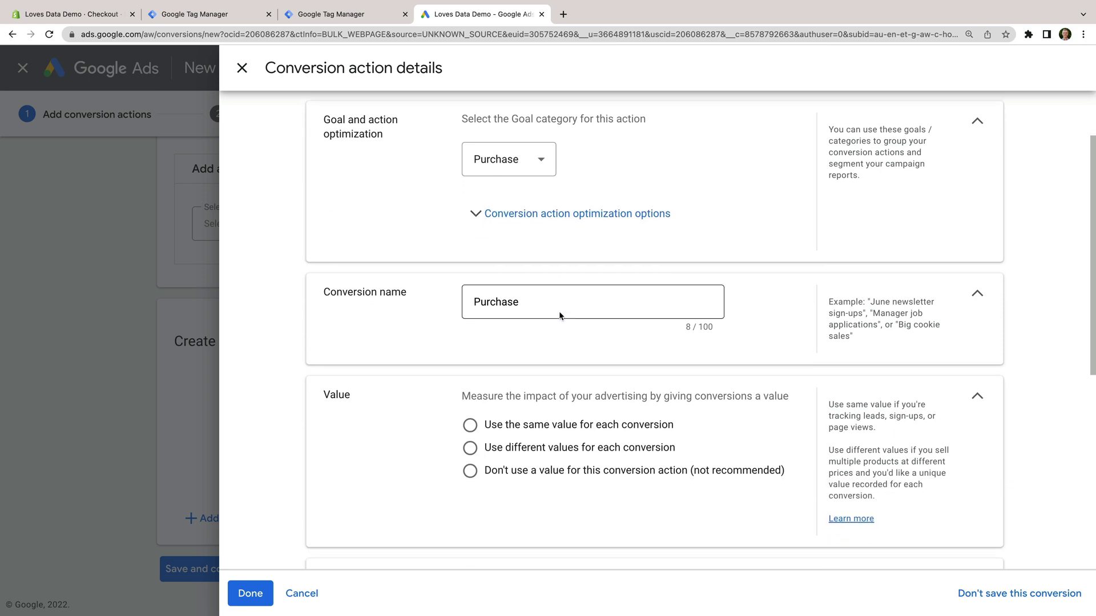
scroll(560, 315, down, 2)
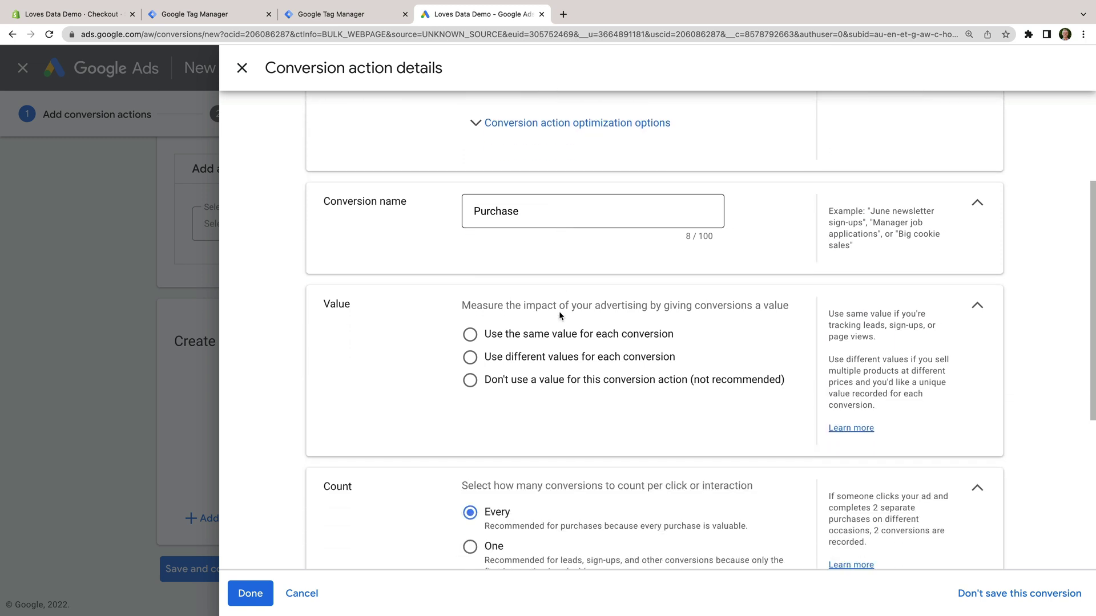
Use different values for each conversion with a 0 AUD default value, and confirm
click(470, 356)
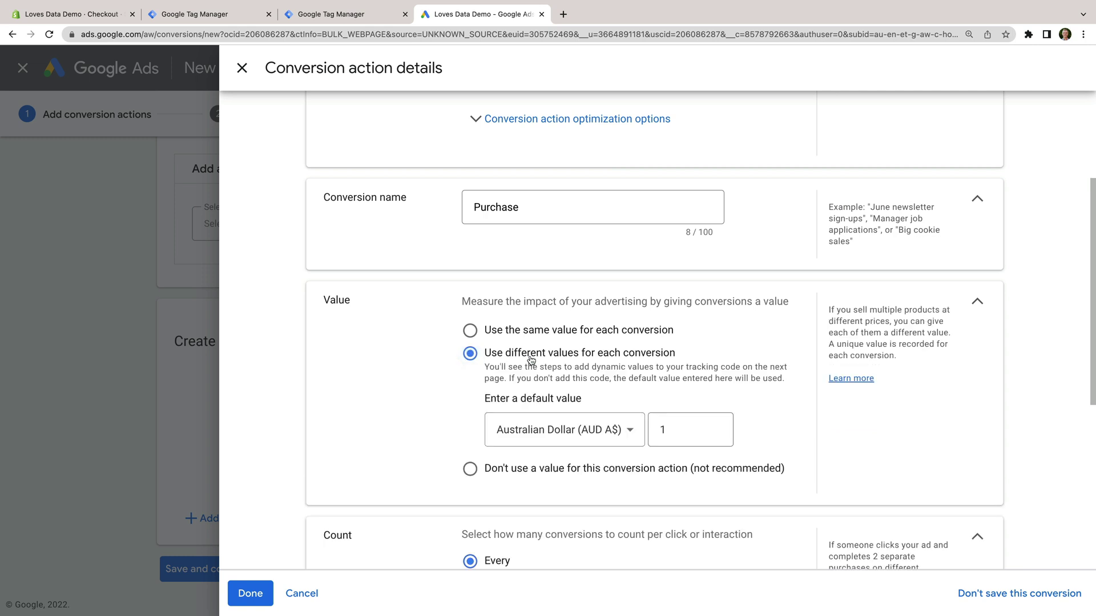
double_click(664, 429)
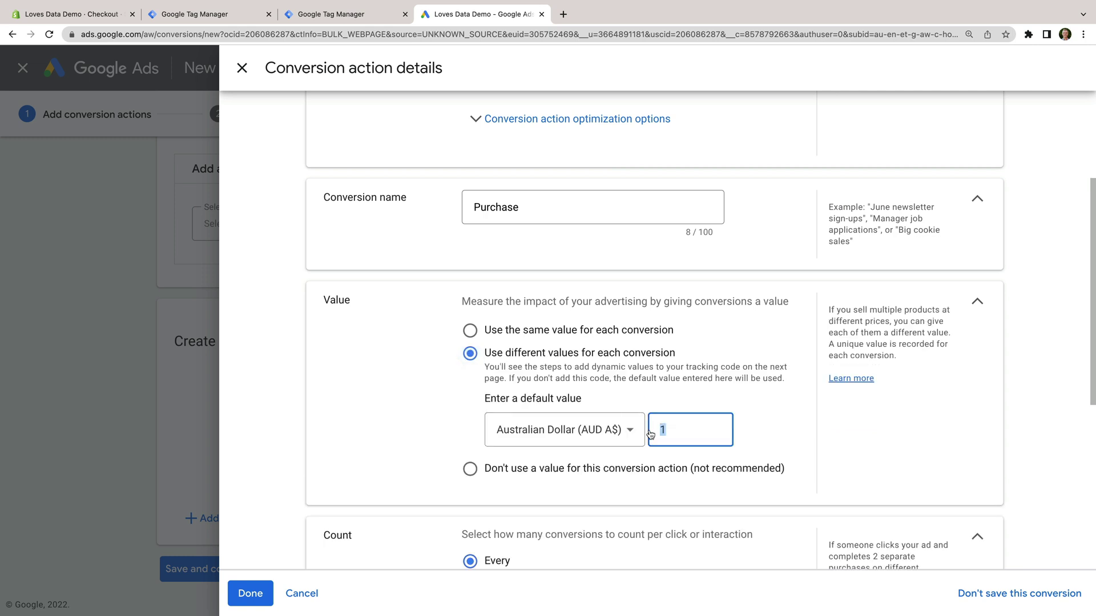
text(0)
click(774, 428)
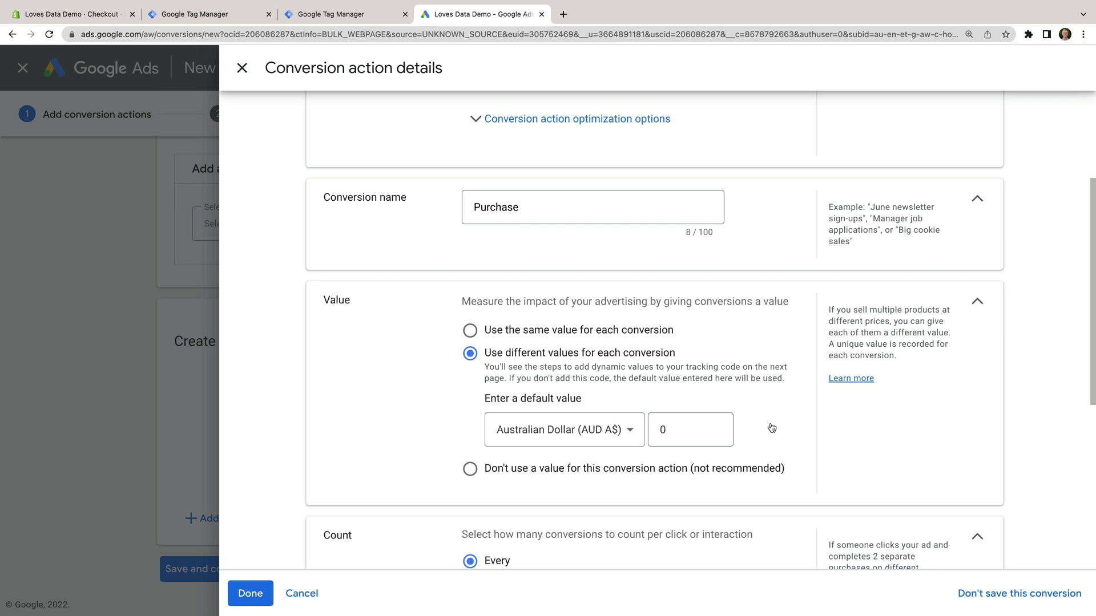
scroll(771, 428, down, 5)
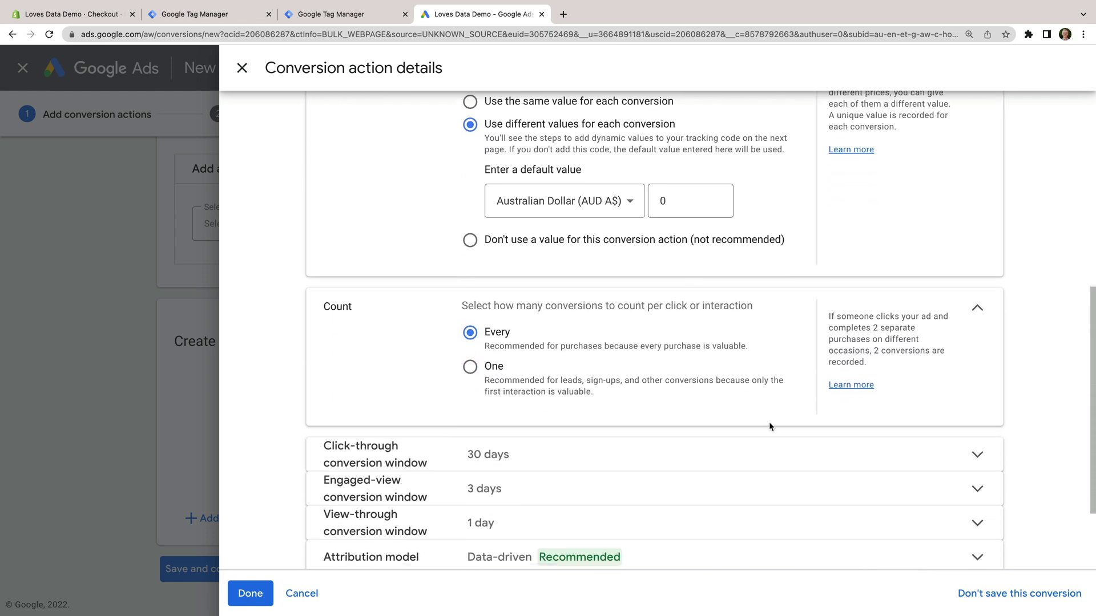
scroll(771, 428, down, 1)
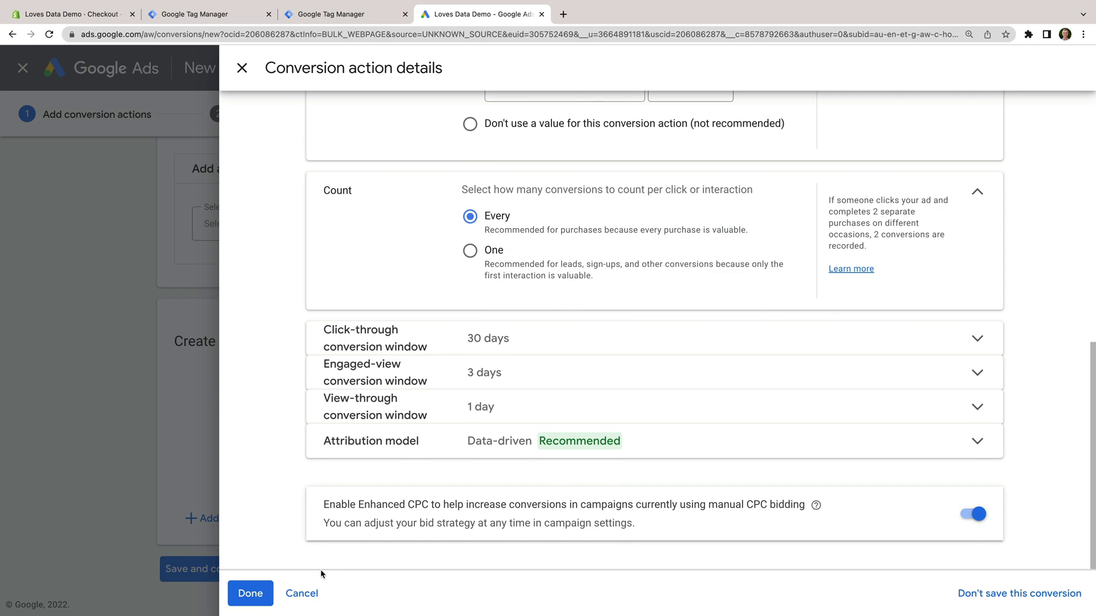
click(258, 599)
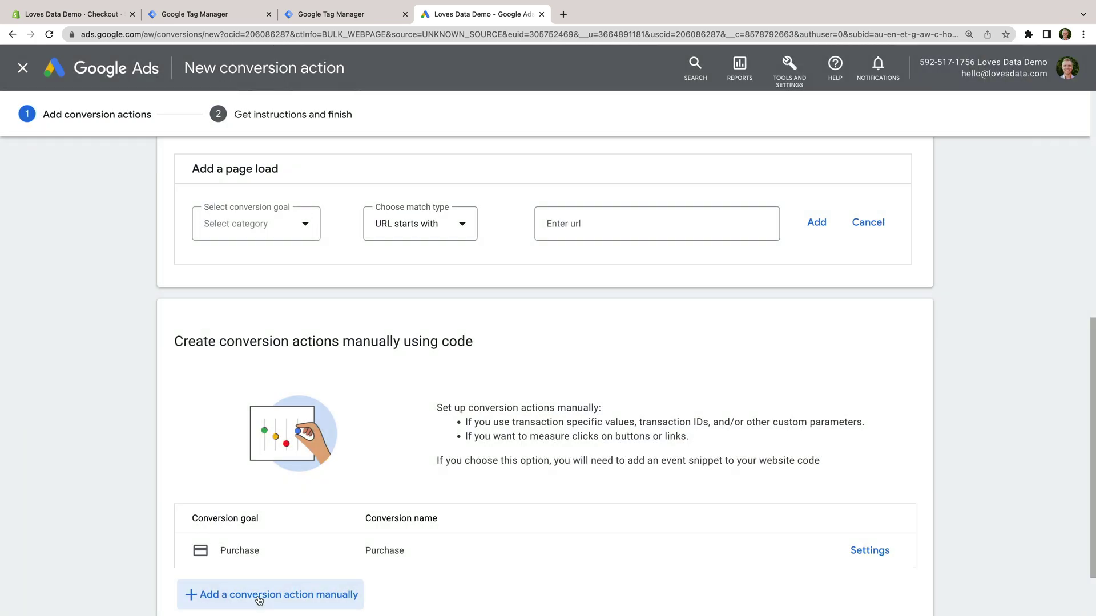
Save the Purchase conversion action and show its Google Tag Manager setup details
scroll(319, 566, down, 2)
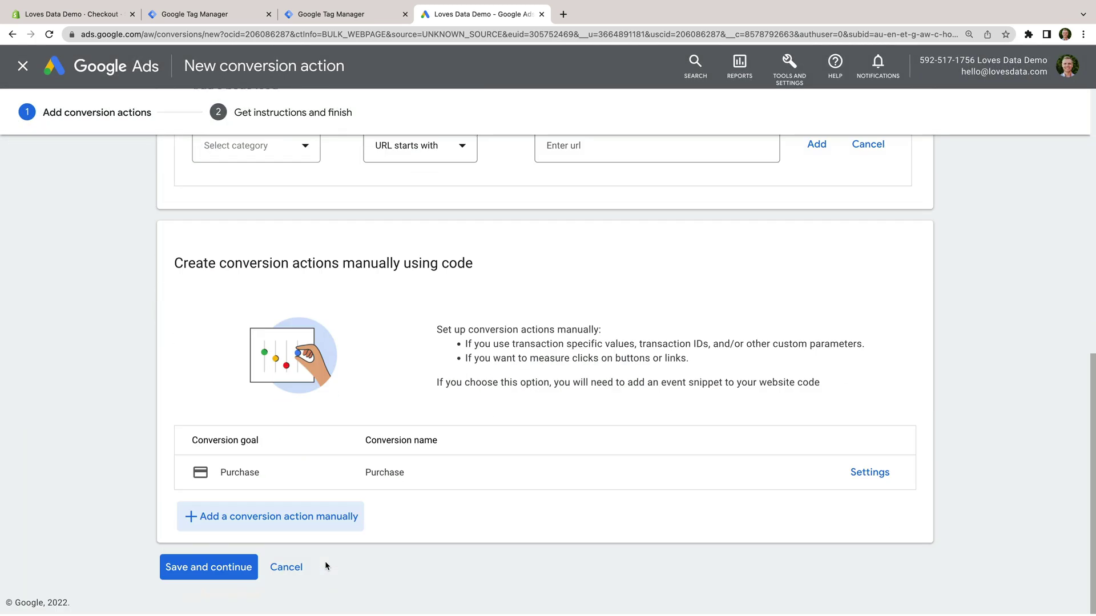
click(208, 569)
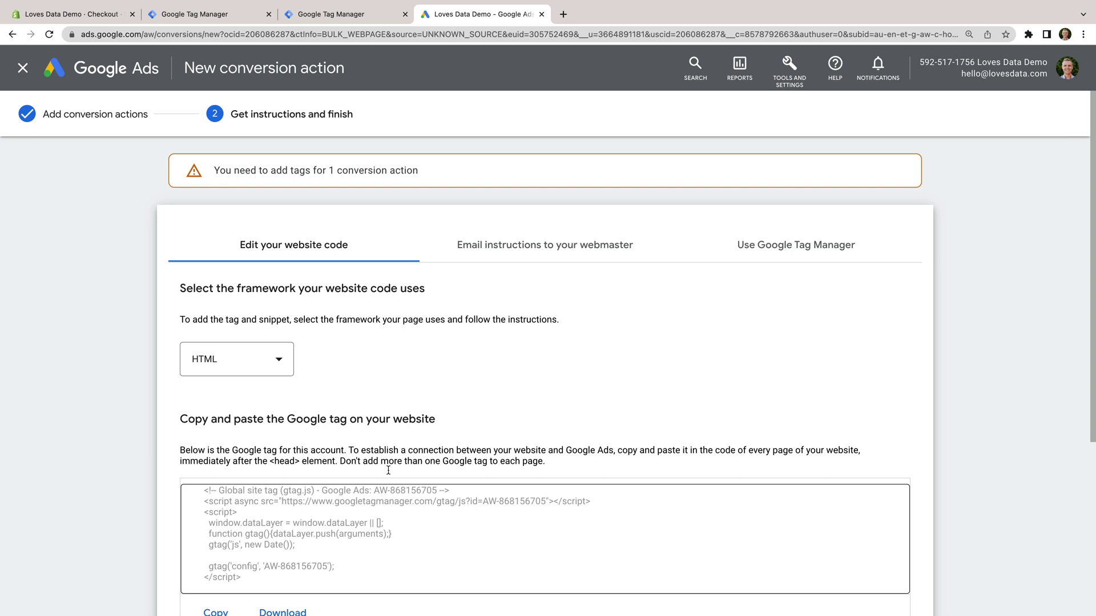
click(783, 254)
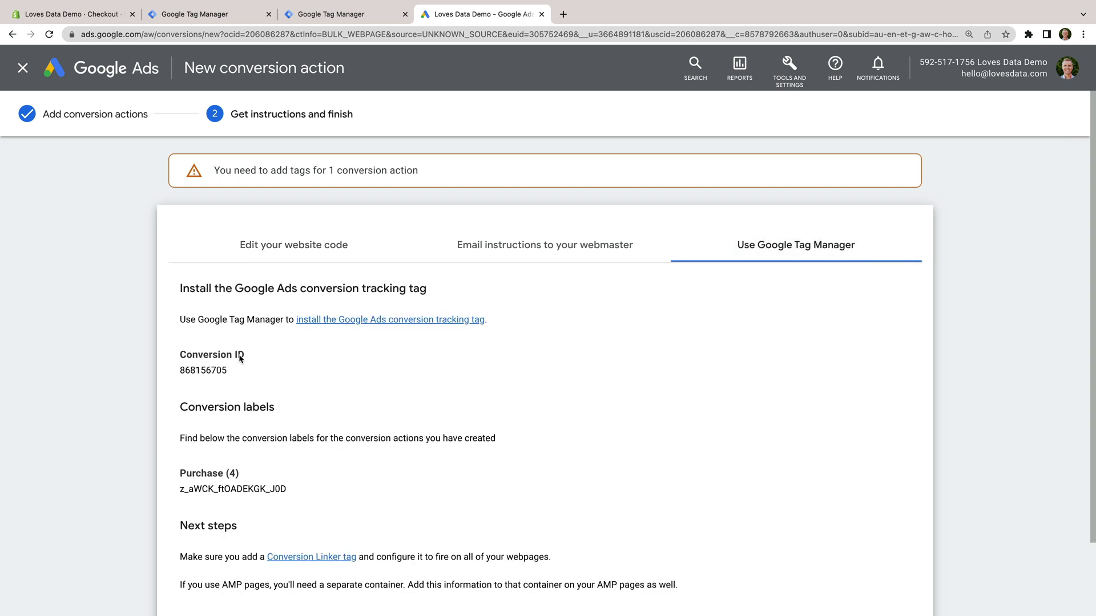
Copy the conversion ID and Purchase conversion label, then return to the Tag Manager tab
drag(179, 370, 227, 373)
key(super+c)
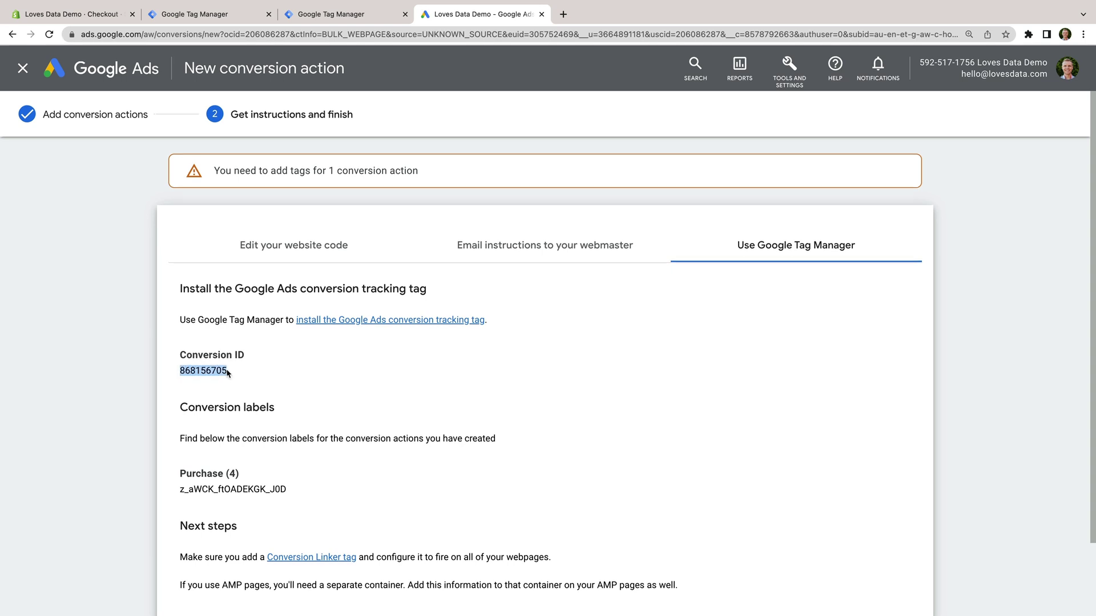
drag(180, 489, 286, 489)
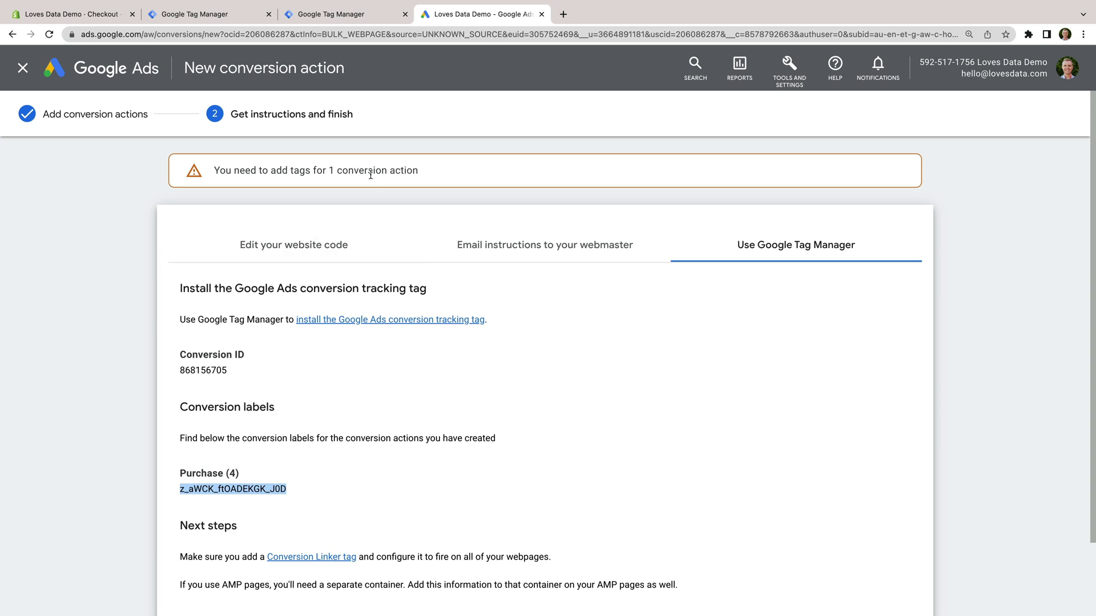
click(377, 19)
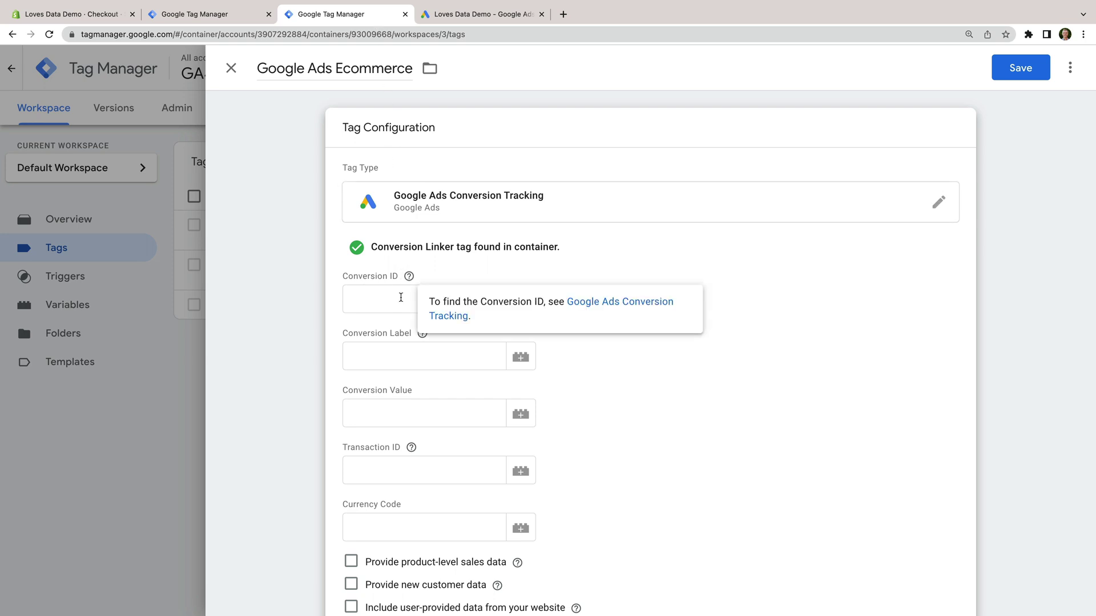
Paste conversion ID 868156705 and the Purchase conversion label into the Google Ads tag
click(400, 297)
key(super+v)
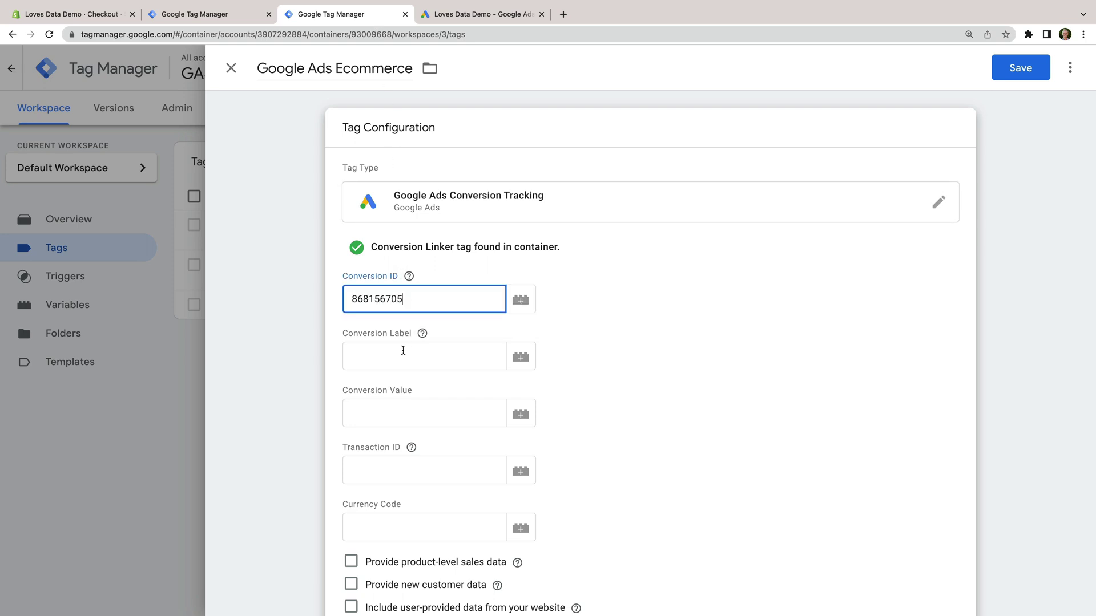
click(402, 351)
text(z_aWCK_ftCADEKGK_J0D)
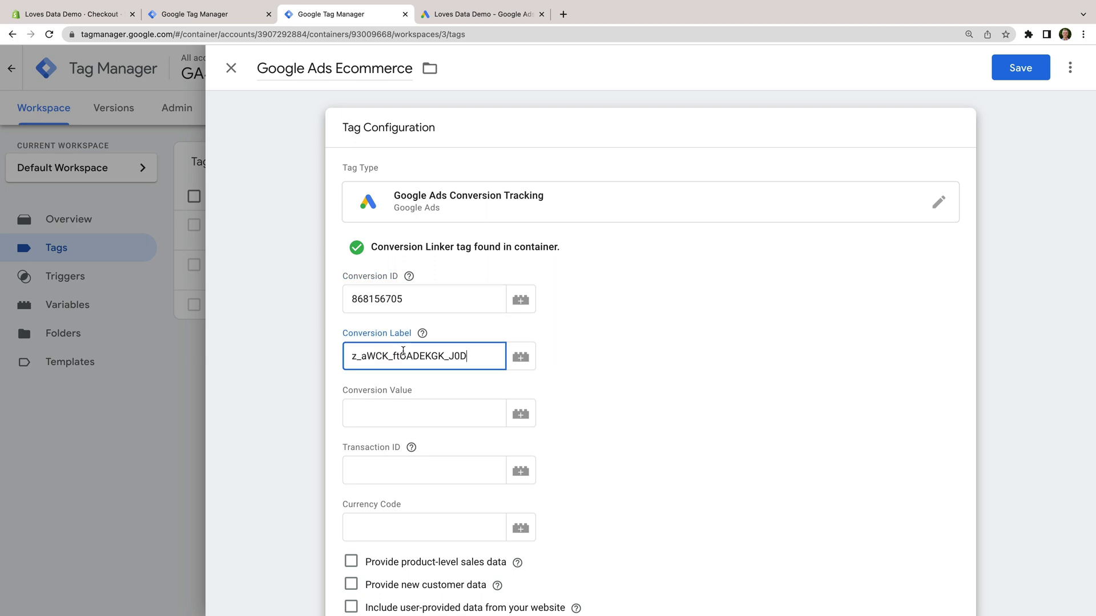
click(598, 405)
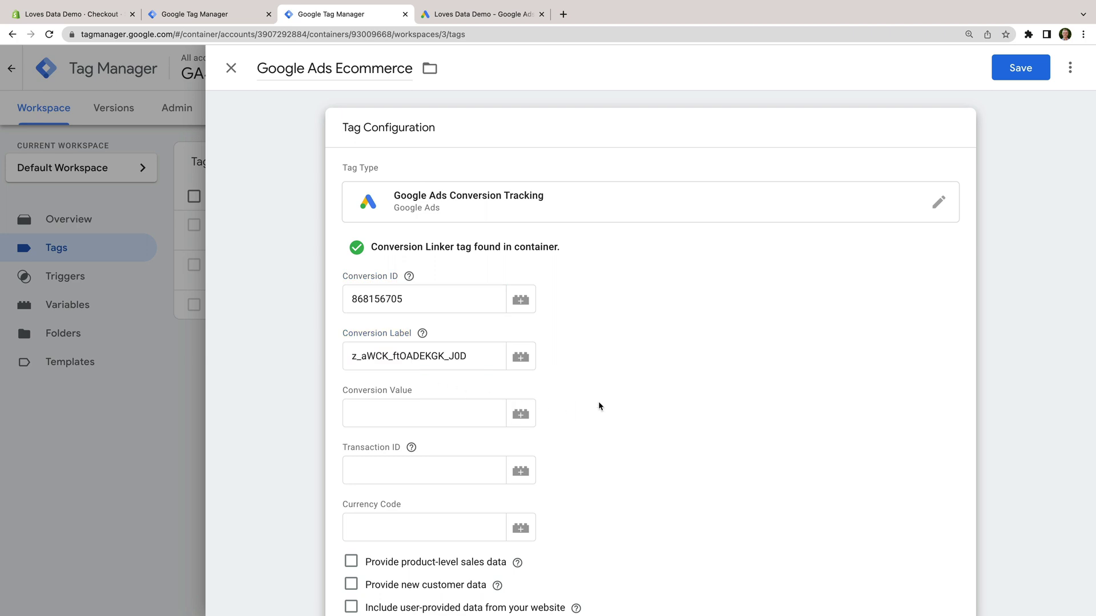
scroll(599, 403, down, 2)
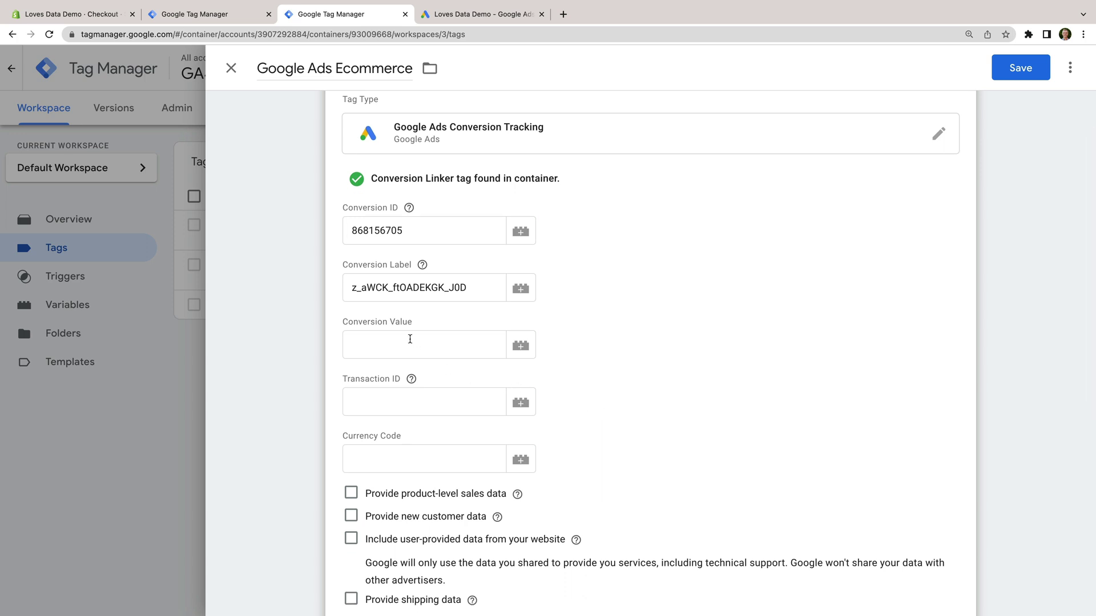
Set Value, Transaction ID and Currency to the Ecommerce Value, Transaction ID and Currency variables
click(518, 354)
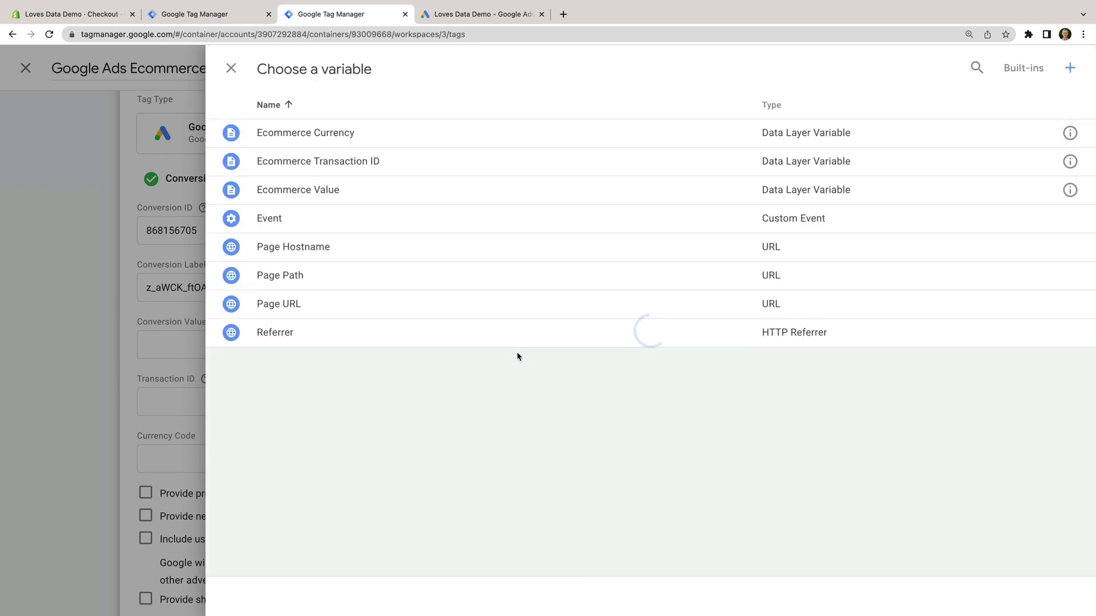
click(379, 194)
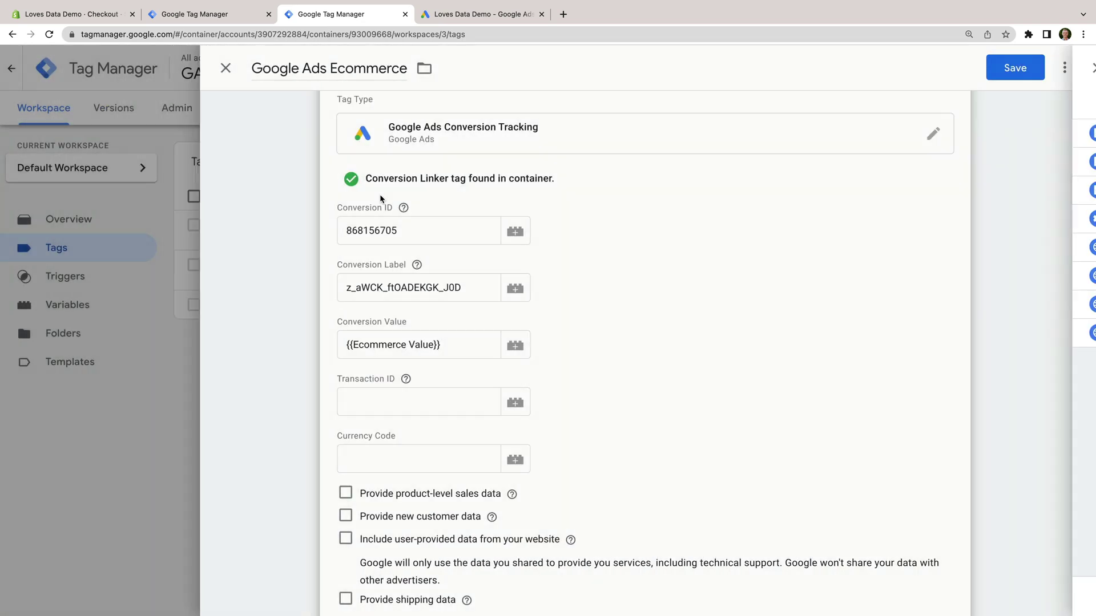
click(518, 405)
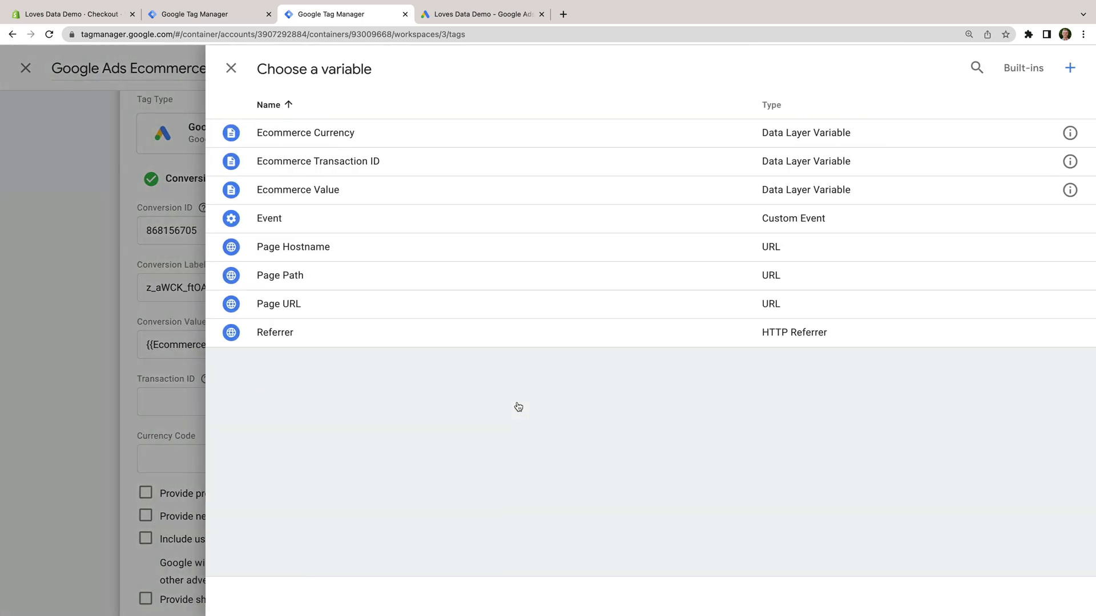
click(392, 166)
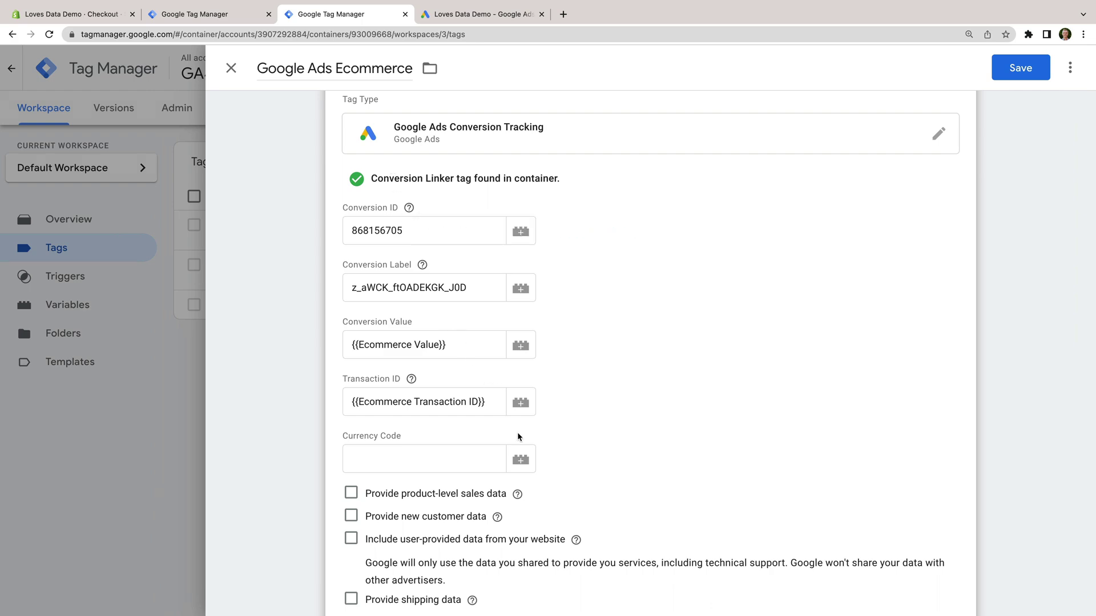
click(521, 459)
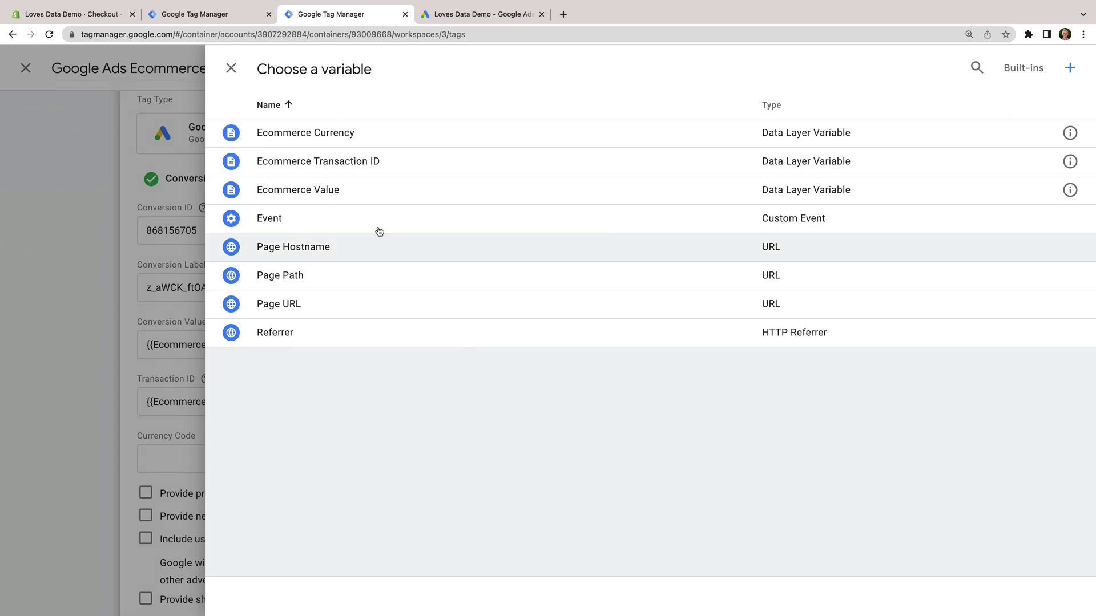
click(321, 143)
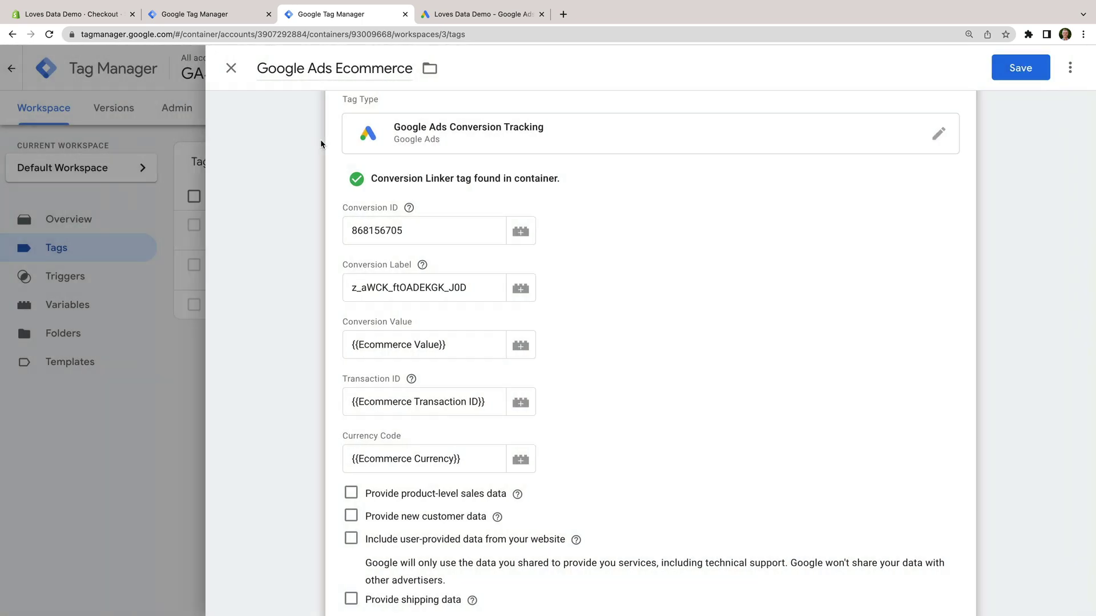
scroll(590, 291, down, 5)
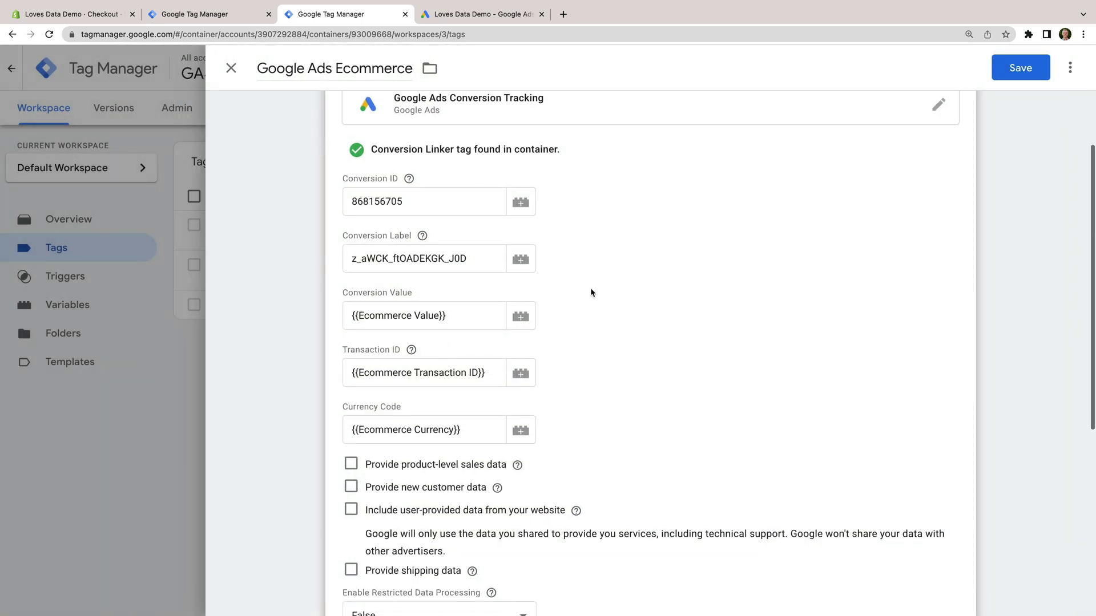
scroll(590, 287, down, 2)
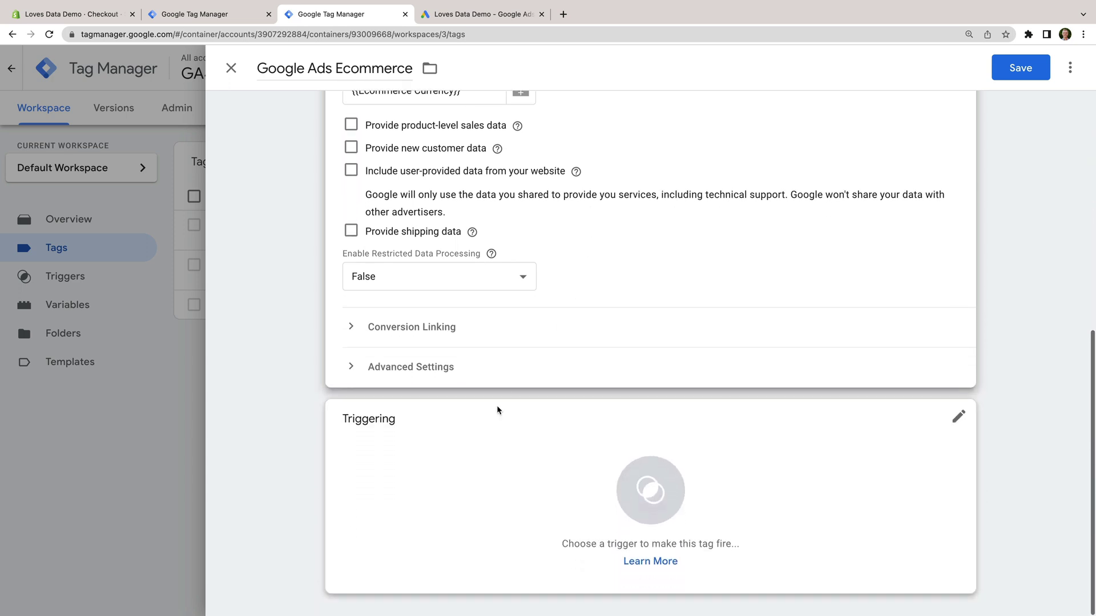
Create a new trigger for the tag named 'Ecommerce Purchase'
click(445, 433)
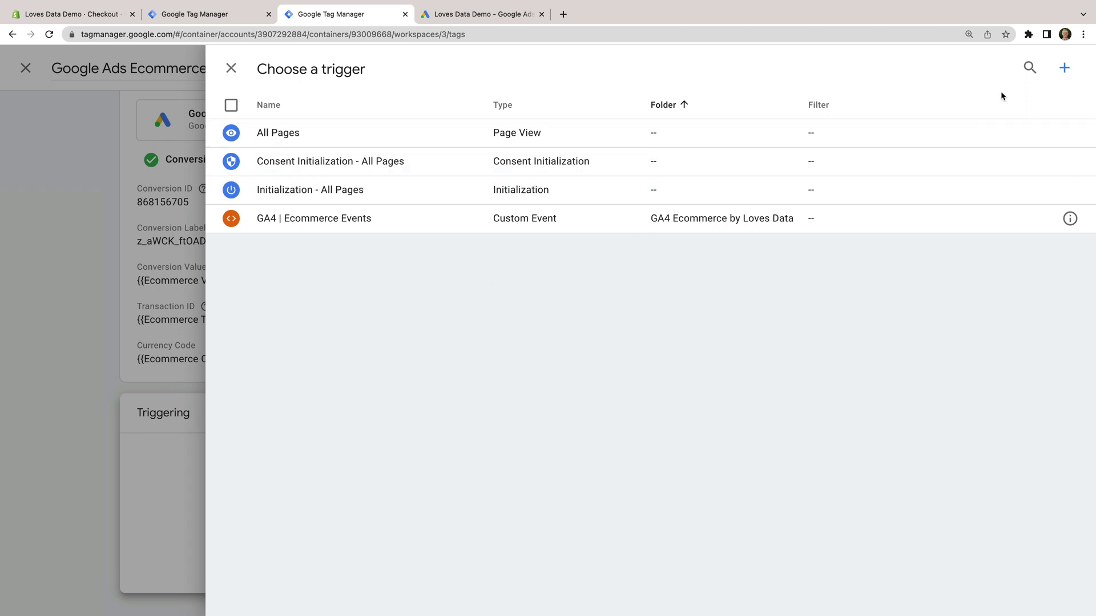
click(1064, 67)
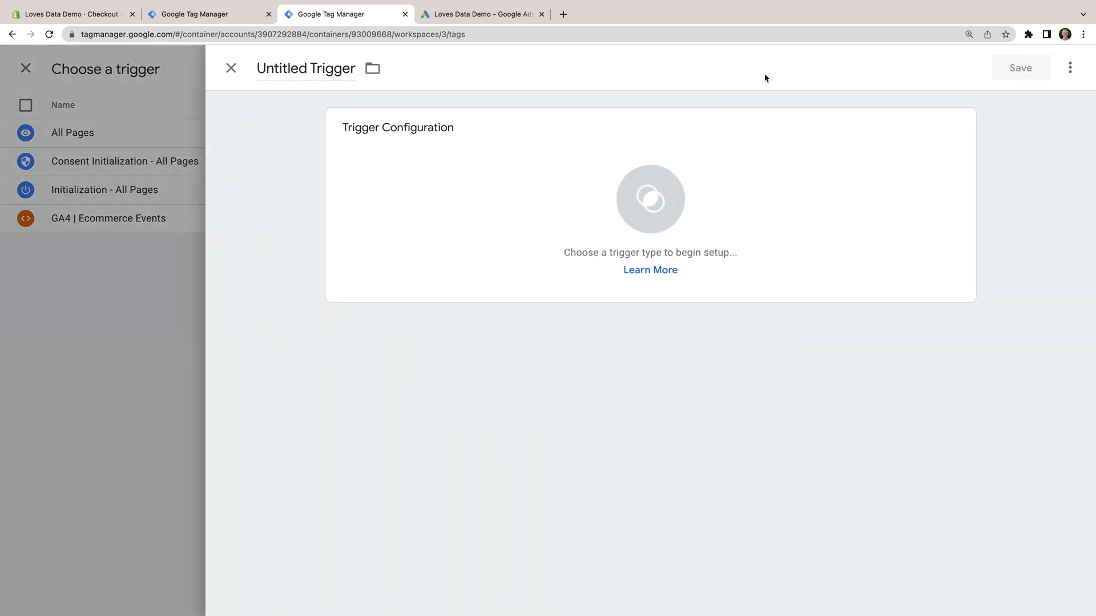
click(322, 73)
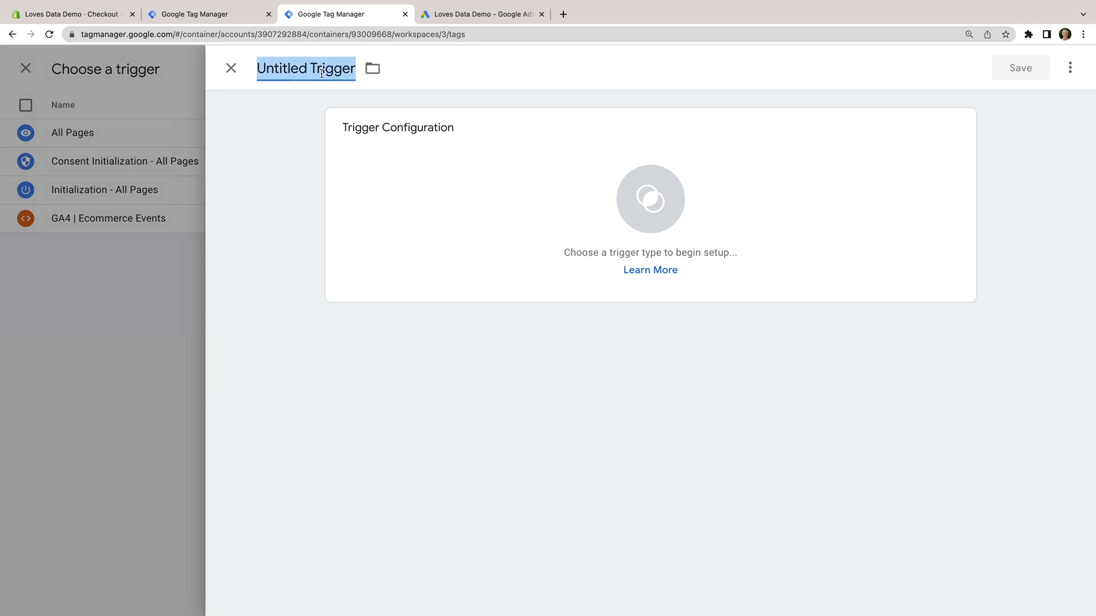
text(Ecomm)
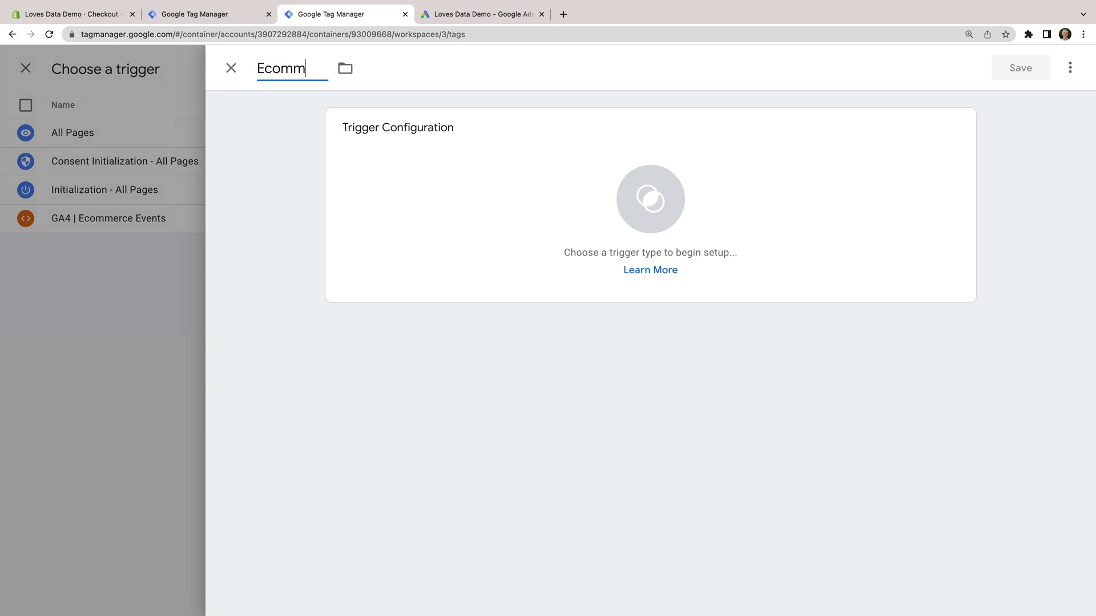
text(erce Purchase)
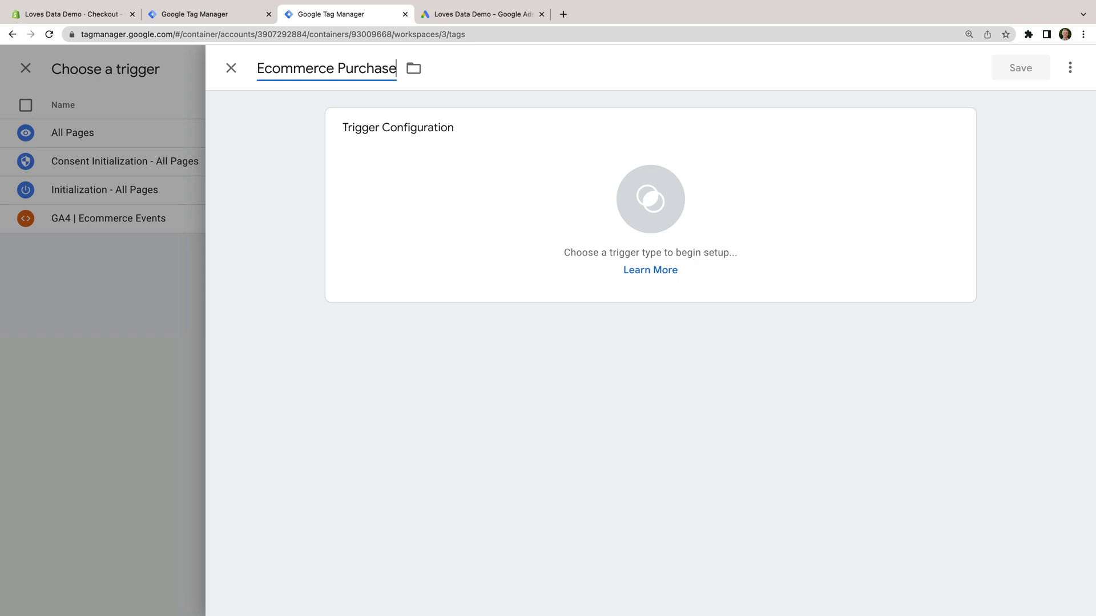
click(292, 138)
Make it a Custom Event trigger for event 'purchase', save it, and save the tag
click(445, 160)
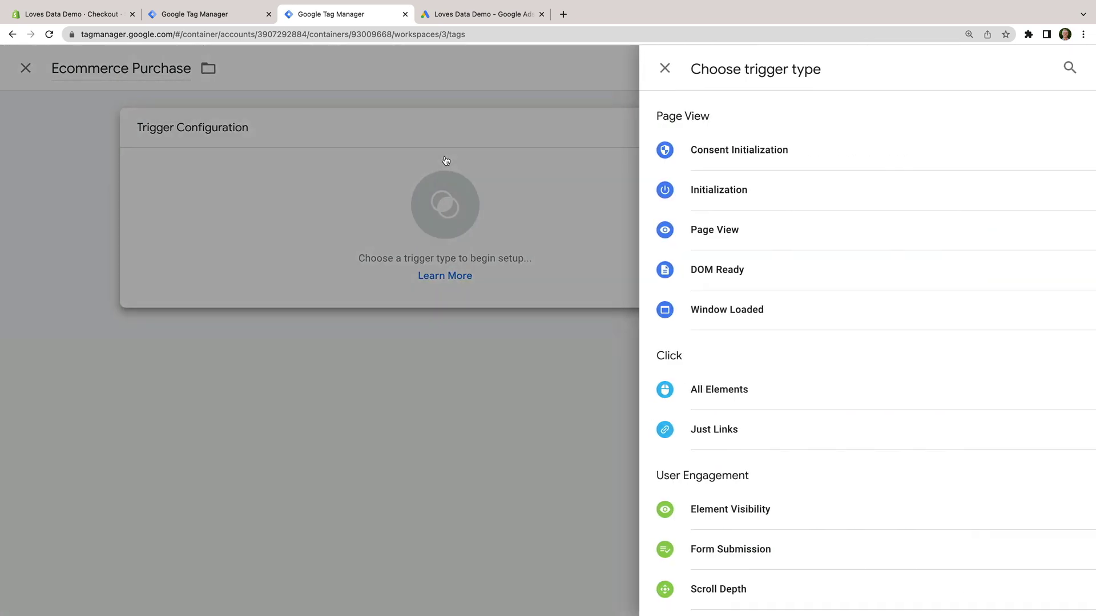
scroll(757, 271, down, 3)
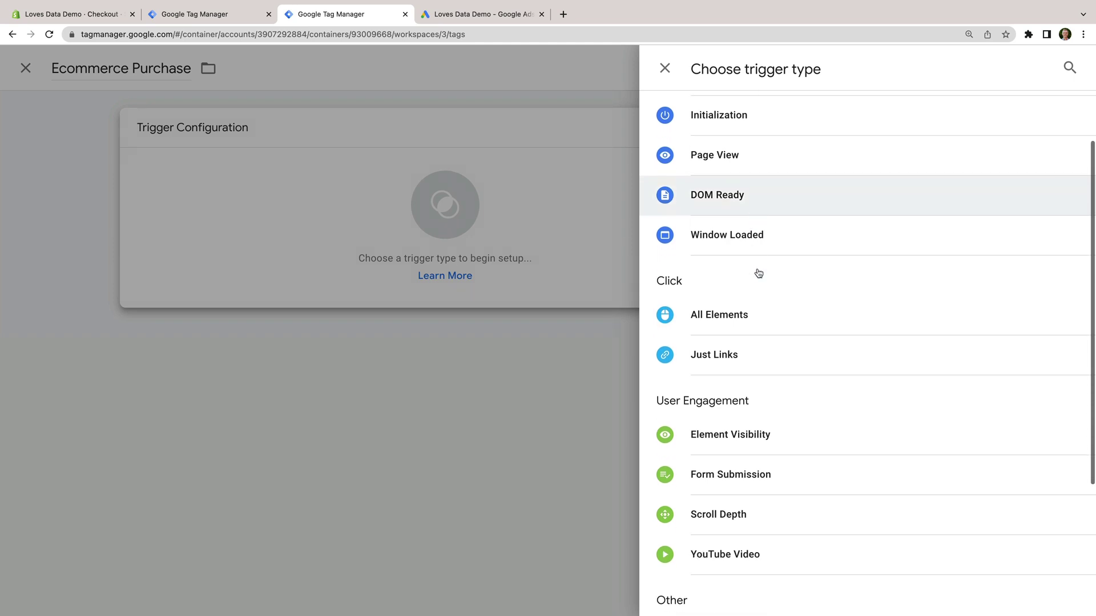
scroll(757, 268, down, 2)
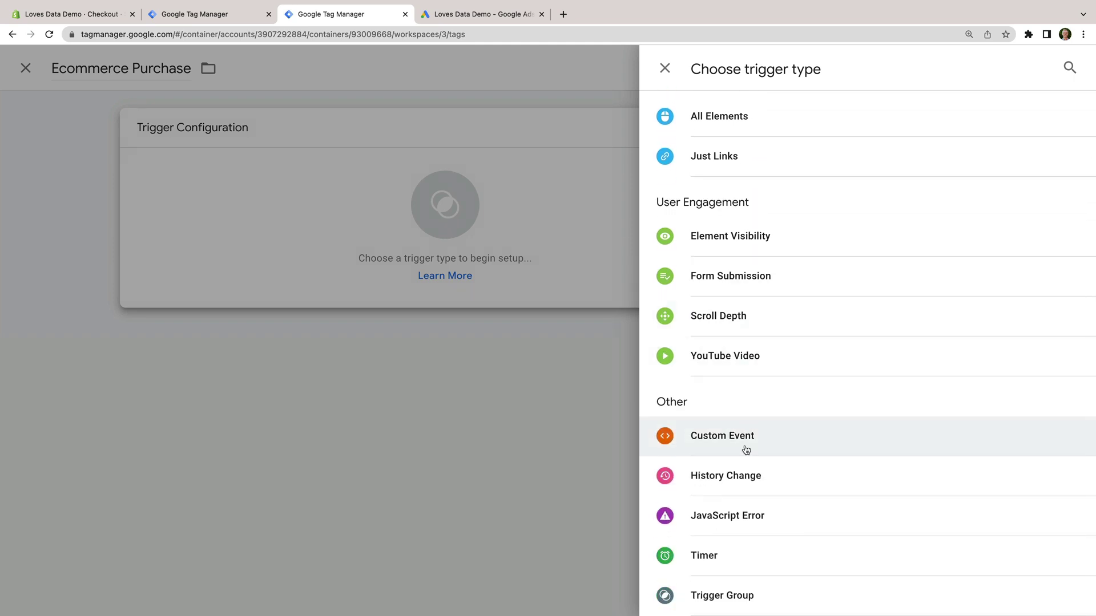
click(744, 449)
click(481, 269)
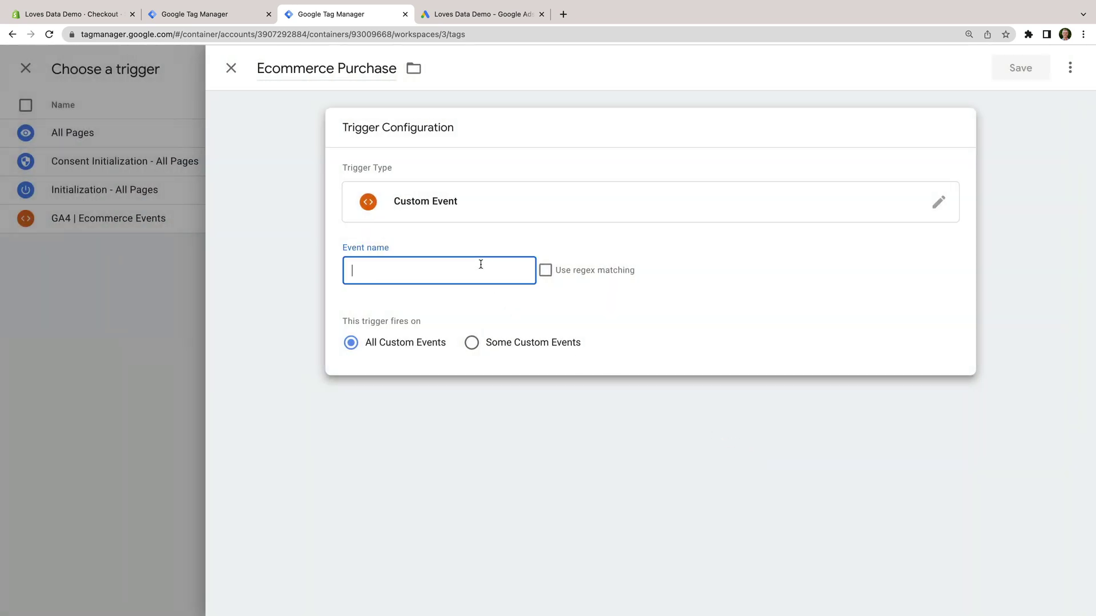
text(purchase)
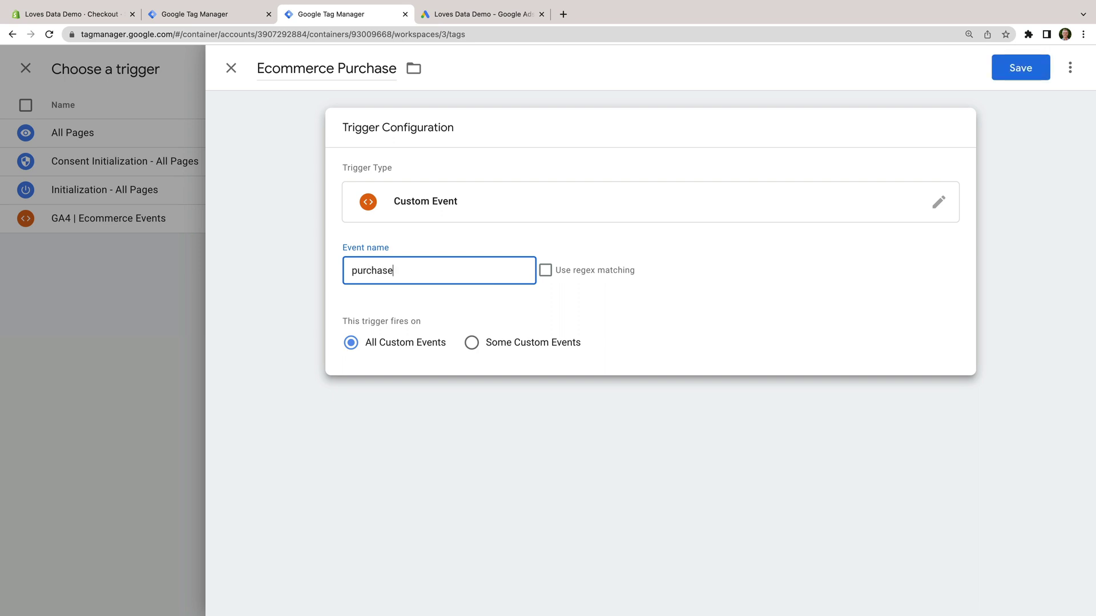
click(1015, 74)
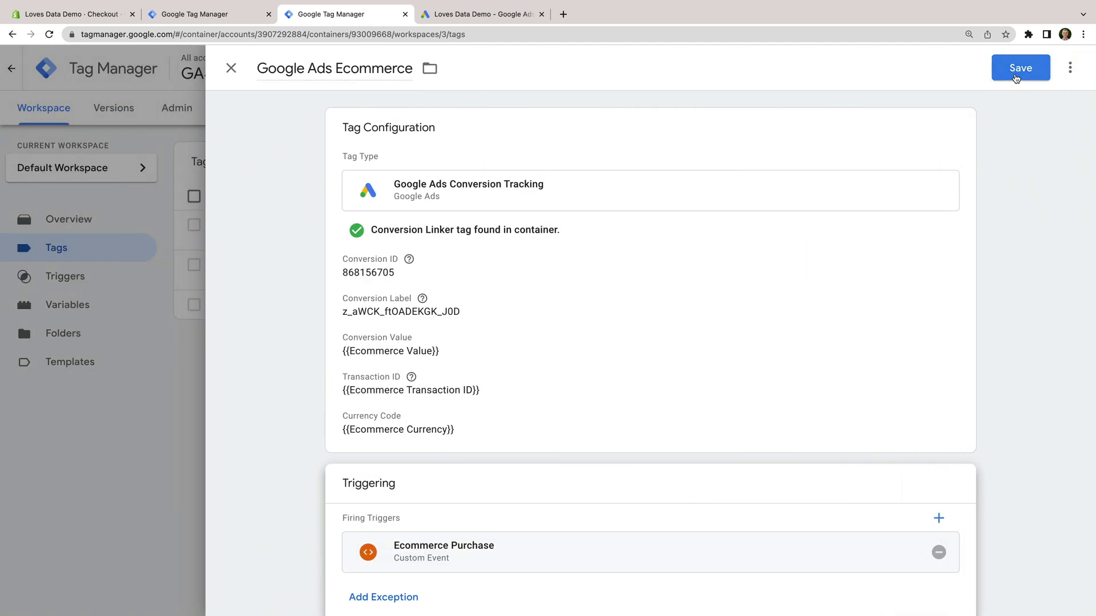
click(1015, 75)
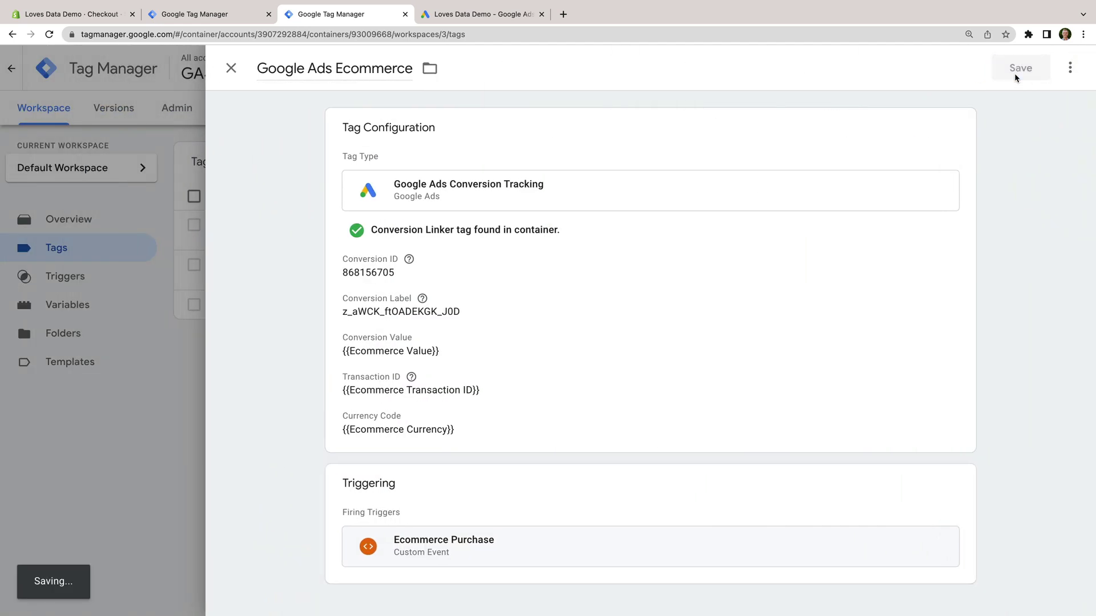